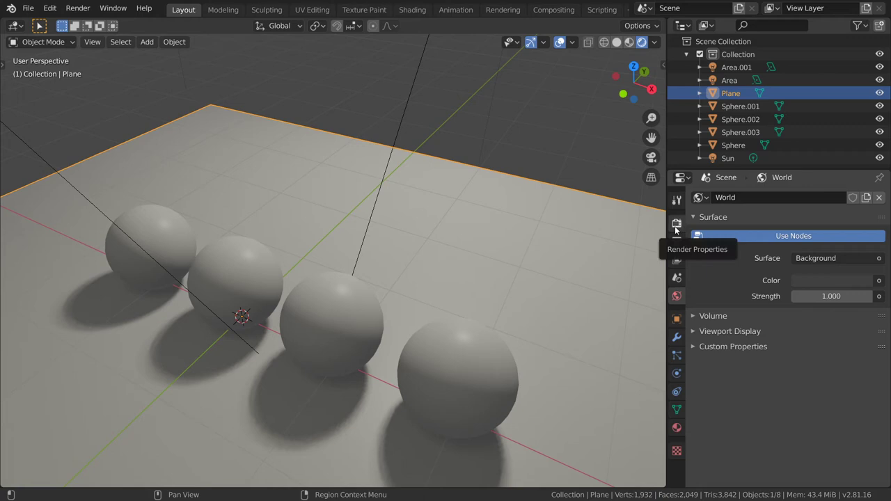
Step: Select Sphere.003 and give it a new material named 'plastic'
{"action": "left_click", "coordinate": [503, 401]}
{"action": "left_click", "coordinate": [677, 428]}
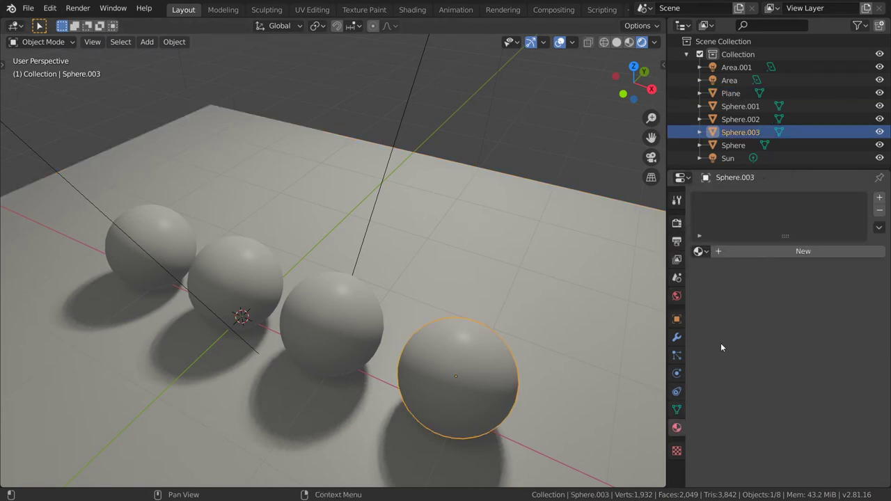
{"action": "left_click", "coordinate": [745, 253]}
{"action": "double_click", "coordinate": [747, 251]}
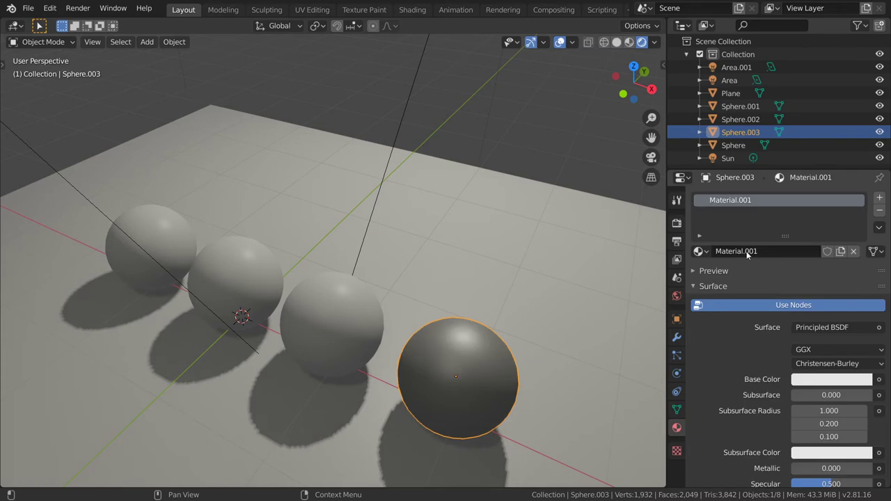
{"action": "type", "text": "plastic"}
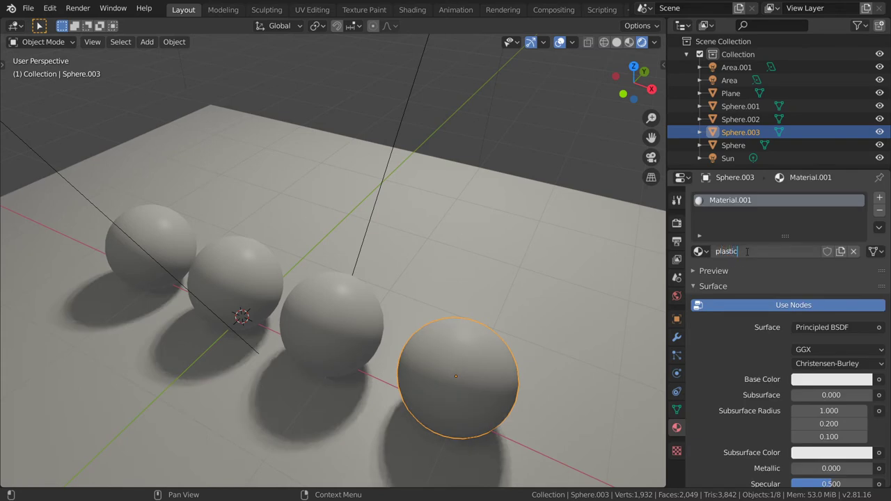
{"action": "key", "text": "Return"}
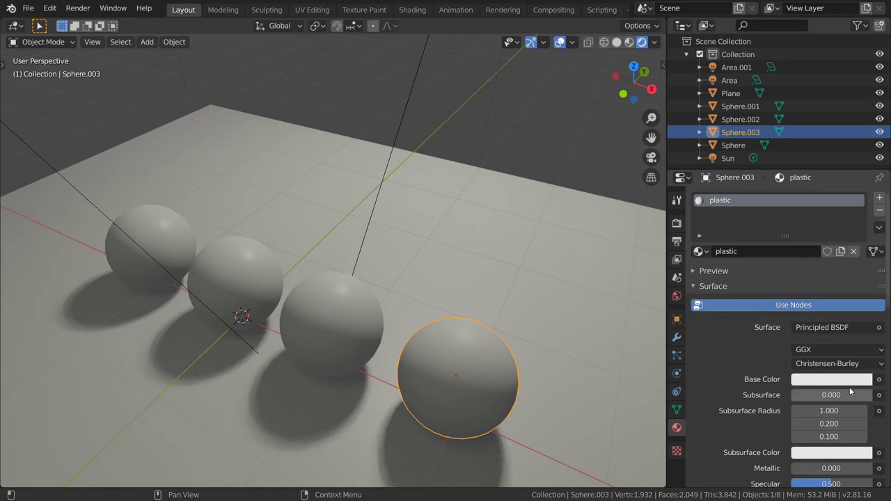
Step: Set the plastic material's roughness to 0.1 and its base colour to blue
{"action": "scroll", "coordinate": [849, 385], "scroll_direction": "down", "scroll_amount": 3}
{"action": "scroll", "coordinate": [848, 369], "scroll_direction": "up", "scroll_amount": 2}
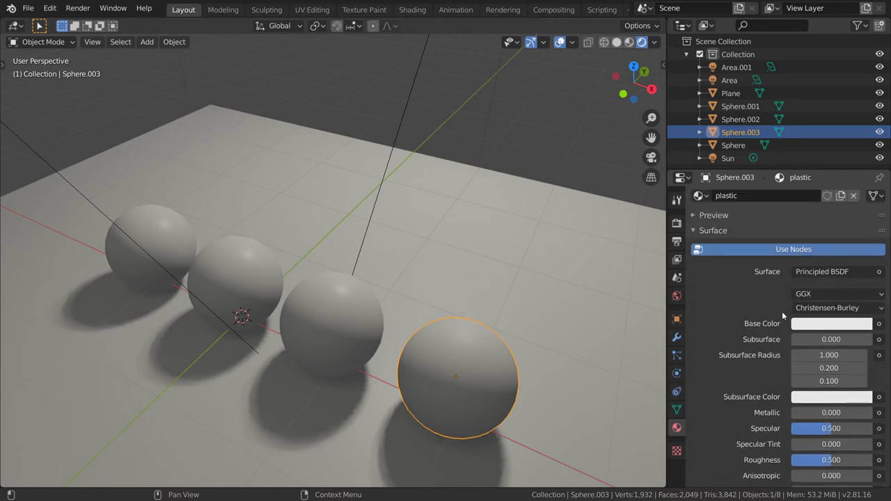
{"action": "scroll", "coordinate": [836, 306], "scroll_direction": "down", "scroll_amount": 3}
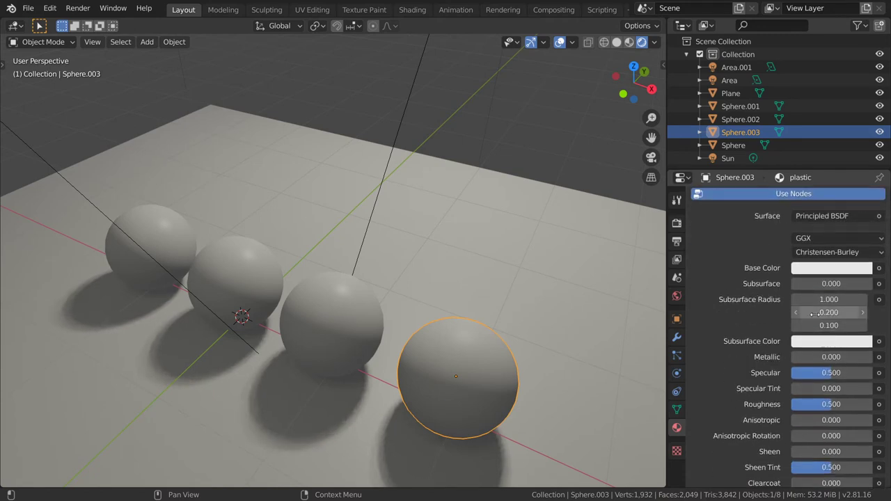
{"action": "scroll", "coordinate": [825, 340], "scroll_direction": "up", "scroll_amount": 2}
{"action": "scroll", "coordinate": [835, 376], "scroll_direction": "down", "scroll_amount": 3}
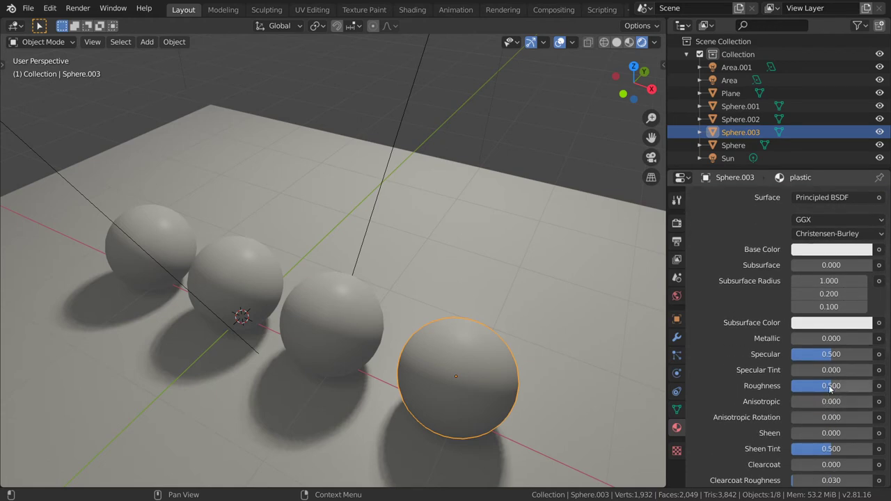
{"action": "left_click", "coordinate": [830, 387]}
{"action": "type", "text": ".1"}
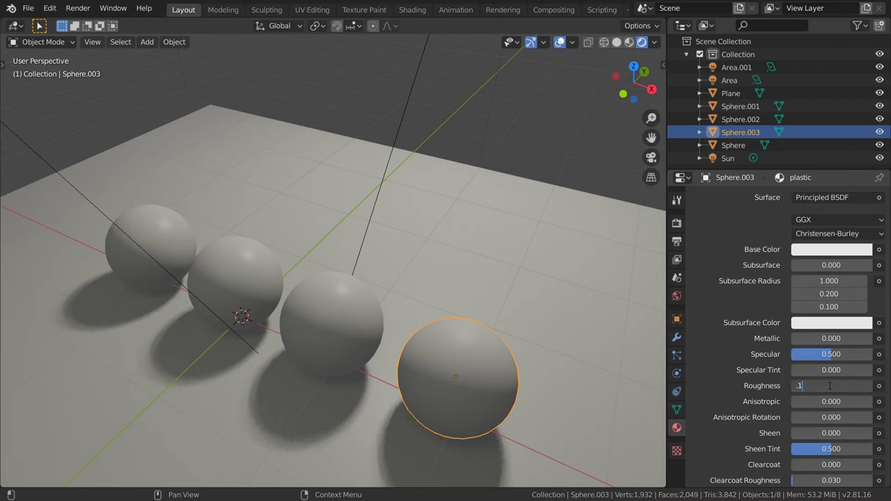
{"action": "key", "text": "Return"}
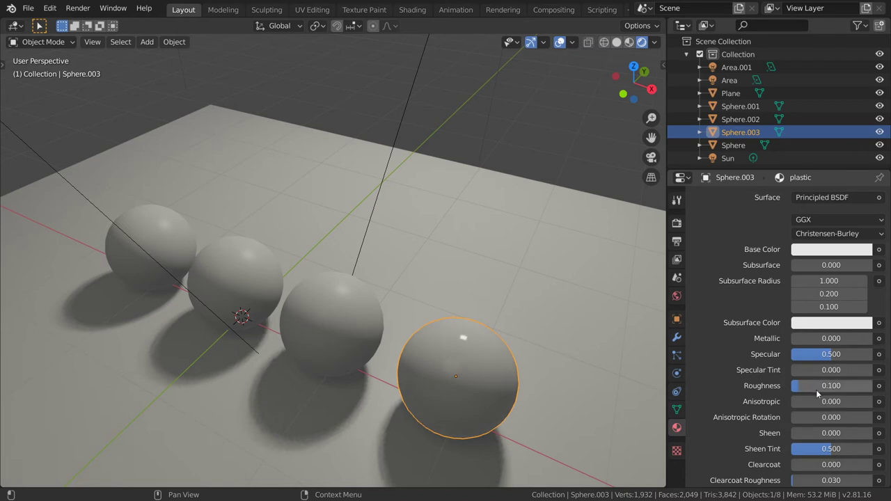
{"action": "left_click", "coordinate": [849, 250]}
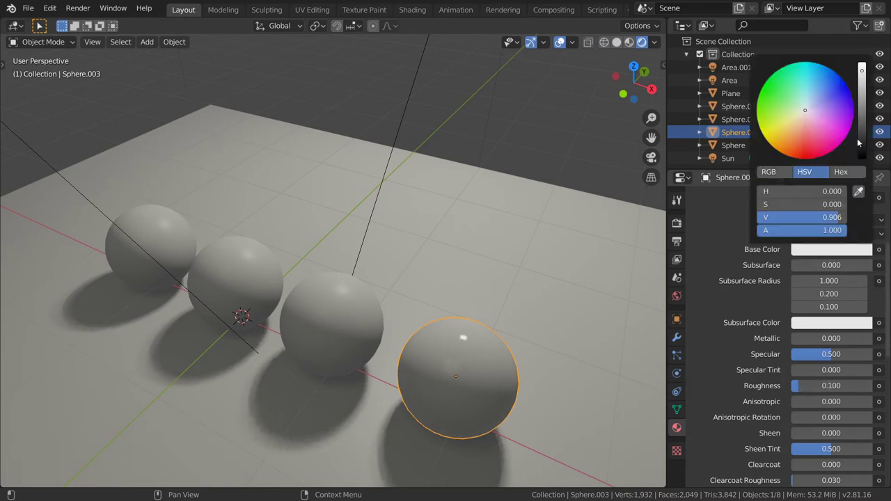
{"action": "left_click", "coordinate": [824, 73]}
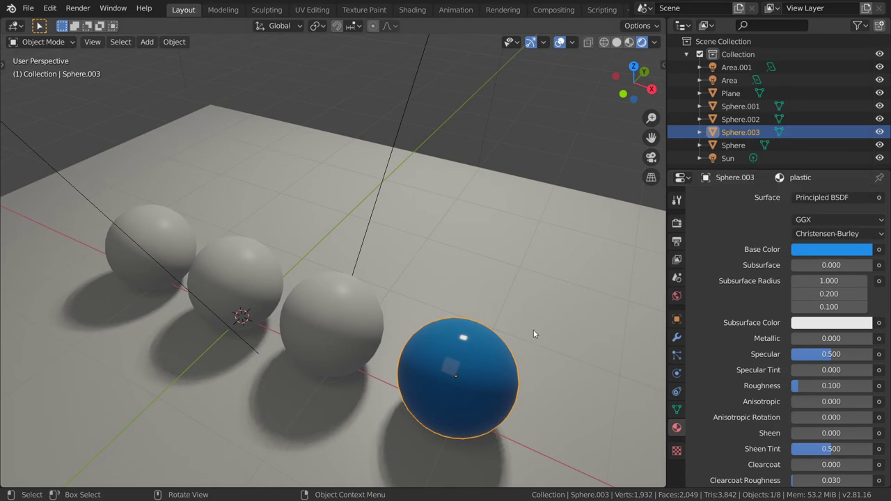
{"action": "mouse_move", "coordinate": [534, 330]}
{"action": "middle_mouse_down"}
{"action": "mouse_move", "coordinate": [457, 284]}
{"action": "mouse_move", "coordinate": [508, 276]}
{"action": "middle_mouse_up"}
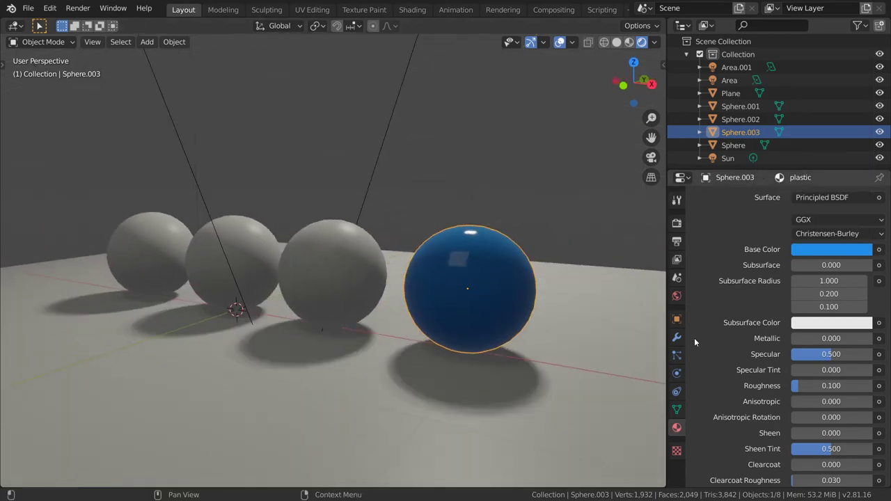
Step: Give the third sphere a new material named 'metalic'
{"action": "left_click", "coordinate": [364, 277]}
{"action": "left_click", "coordinate": [748, 251]}
{"action": "double_click", "coordinate": [752, 252]}
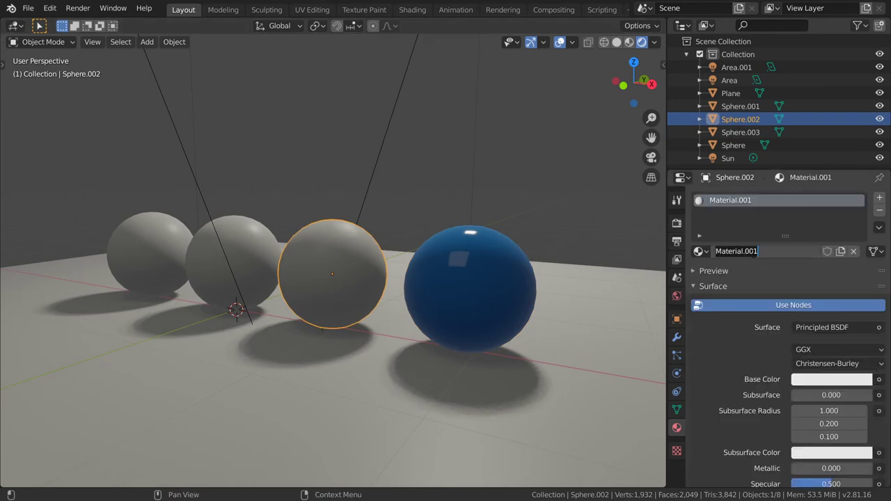
{"action": "type", "text": "metalic"}
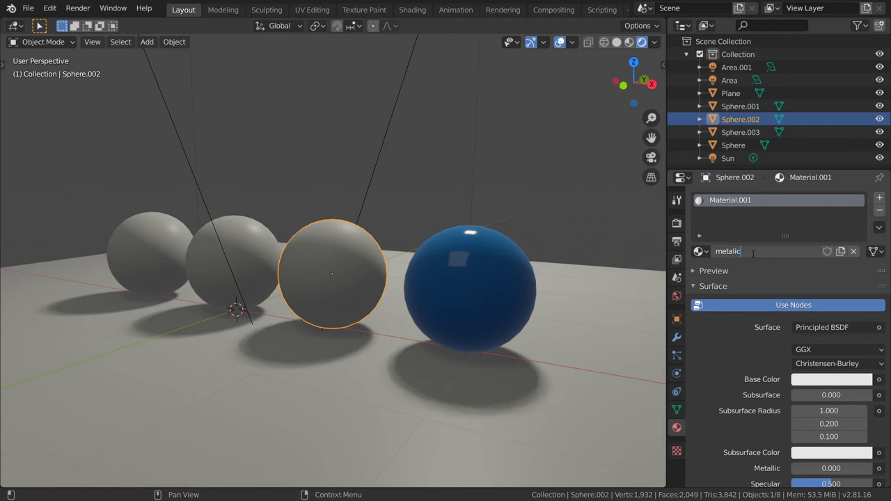
{"action": "key", "text": "Return"}
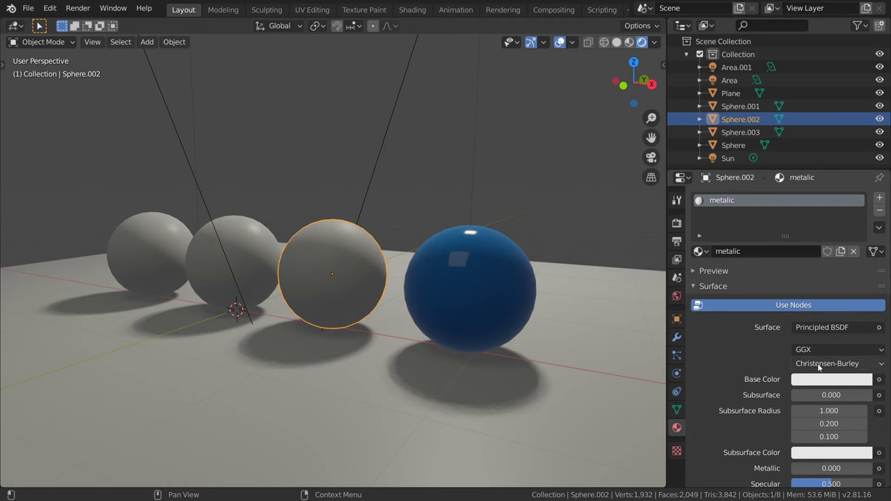
Step: Make the metalic material fully metallic with roughness 0.2
{"action": "scroll", "coordinate": [823, 381], "scroll_direction": "down", "scroll_amount": 2}
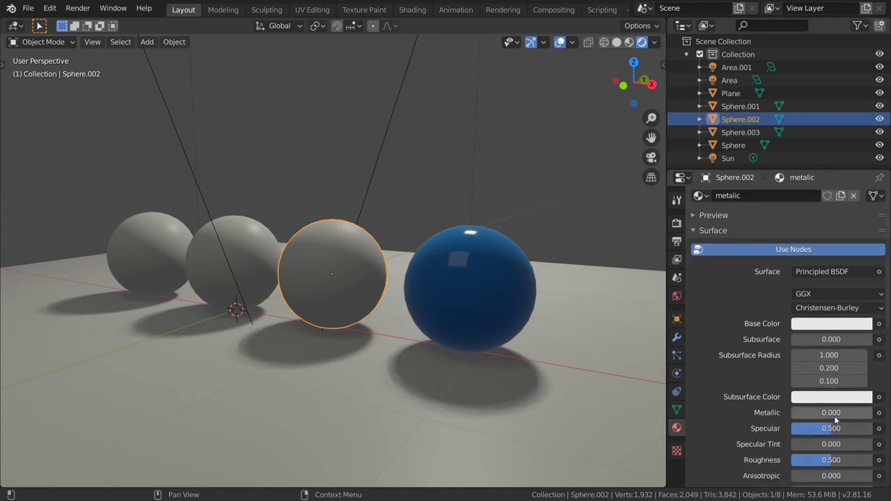
{"action": "left_click_drag", "start_coordinate": [824, 416], "coordinate": [872, 417]}
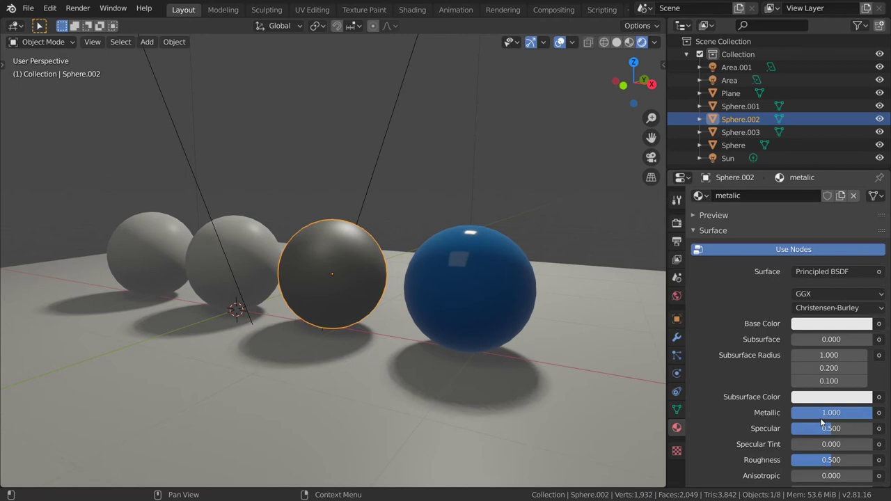
{"action": "scroll", "coordinate": [826, 416], "scroll_direction": "down", "scroll_amount": 2}
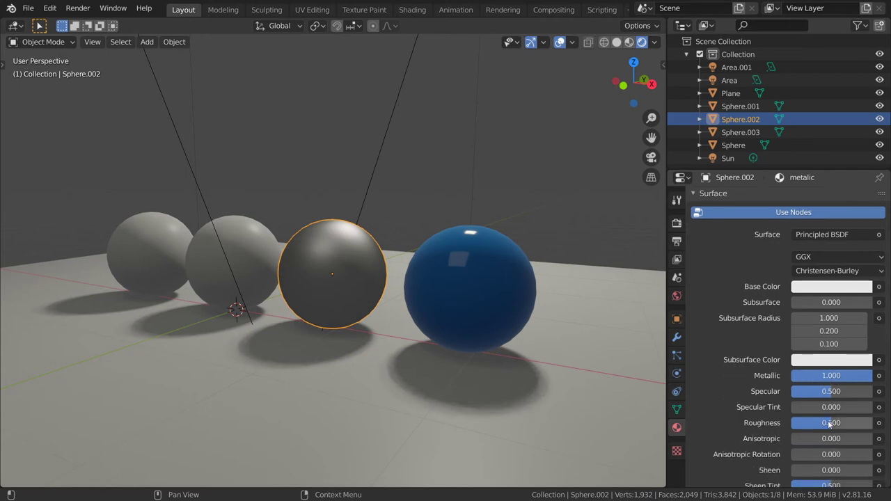
{"action": "left_click", "coordinate": [829, 422]}
{"action": "key", "text": "BackSpace"}
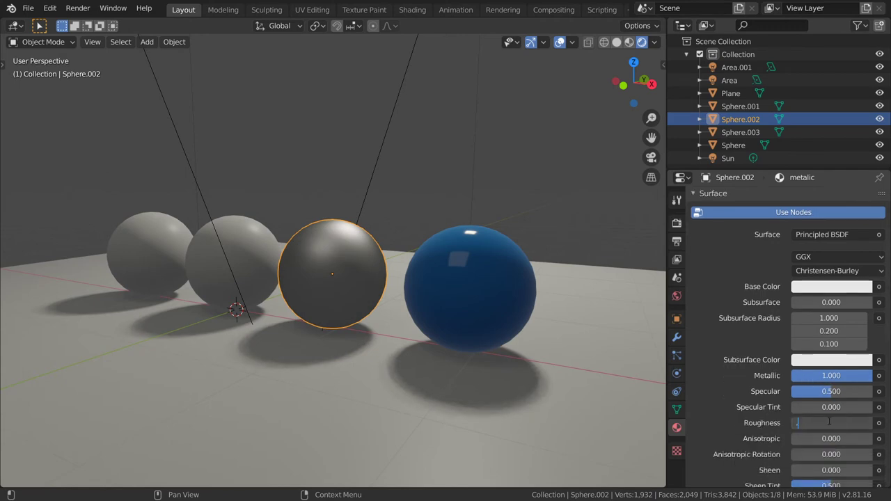
{"action": "type", "text": "0.2"}
{"action": "key", "text": "Return"}
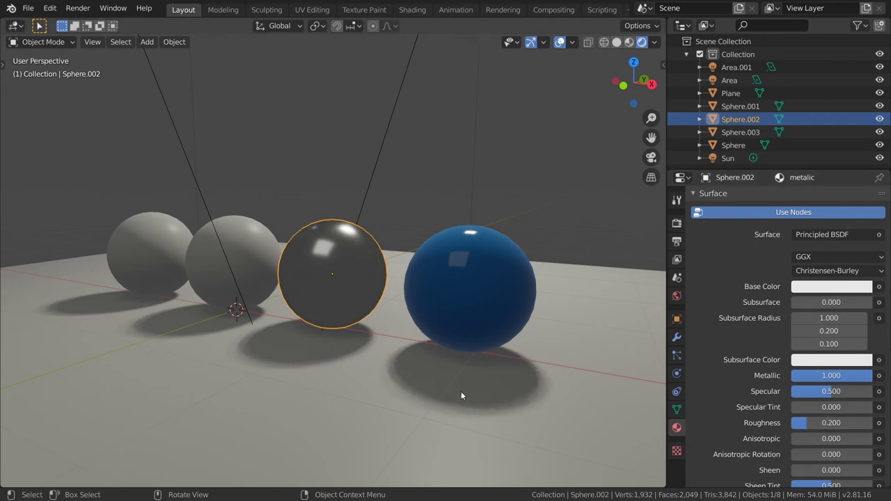
{"action": "mouse_move", "coordinate": [461, 391]}
{"action": "middle_mouse_down"}
{"action": "mouse_move", "coordinate": [384, 262]}
{"action": "mouse_move", "coordinate": [396, 280]}
{"action": "mouse_move", "coordinate": [381, 212]}
{"action": "middle_mouse_up"}
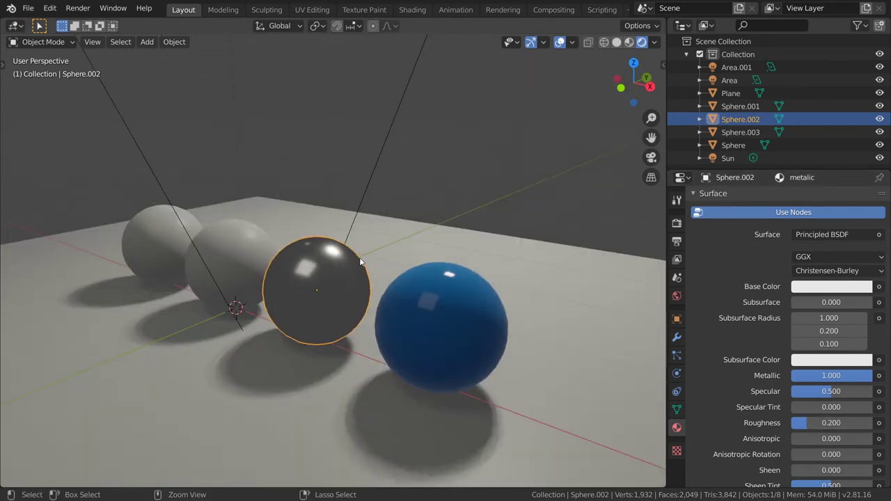
{"action": "scroll", "coordinate": [381, 212], "scroll_direction": "up", "scroll_amount": 3}
{"action": "scroll", "coordinate": [383, 205], "scroll_direction": "up", "scroll_amount": 2}
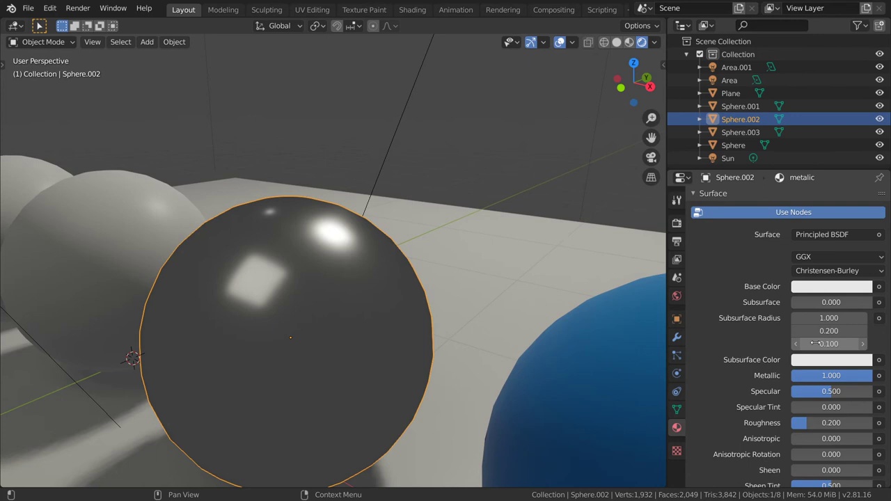
Step: Tint the metal's base colour a darker teal, with anisotropic at 0.339
{"action": "left_click", "coordinate": [831, 287]}
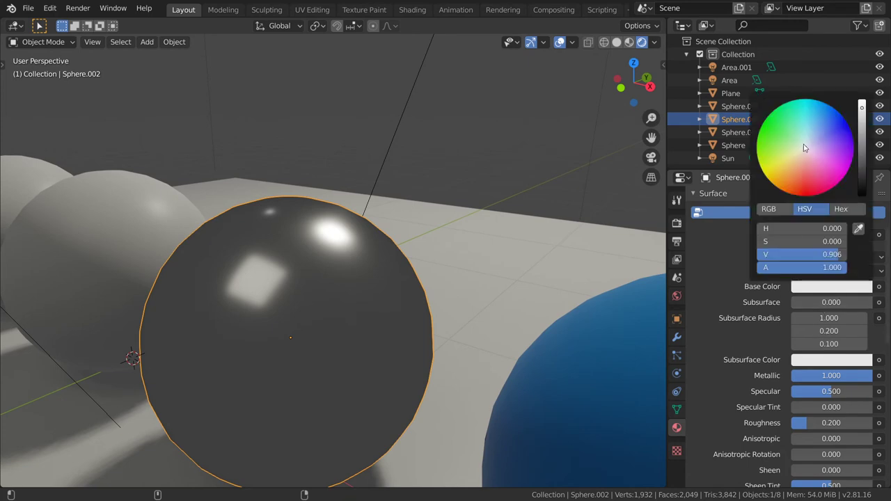
{"action": "left_click_drag", "start_coordinate": [805, 146], "coordinate": [807, 139]}
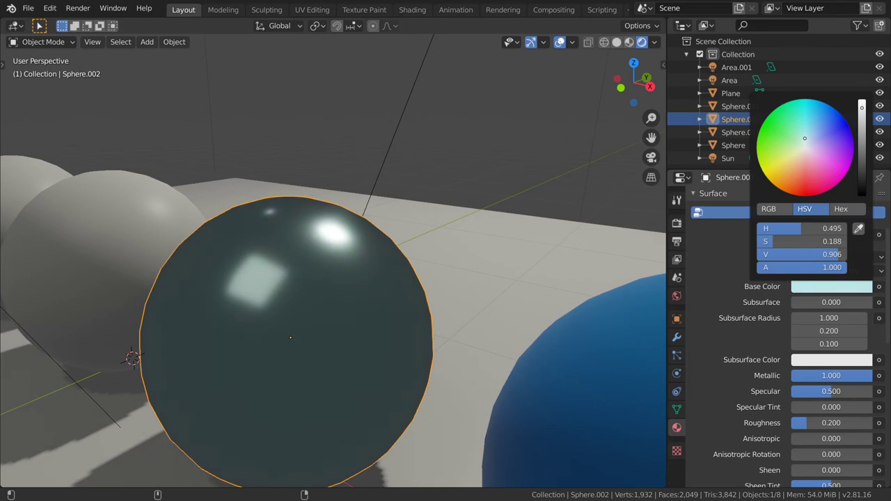
{"action": "scroll", "coordinate": [532, 255], "scroll_direction": "down", "scroll_amount": 5}
{"action": "middle_click_drag", "start_coordinate": [427, 291], "coordinate": [453, 309]}
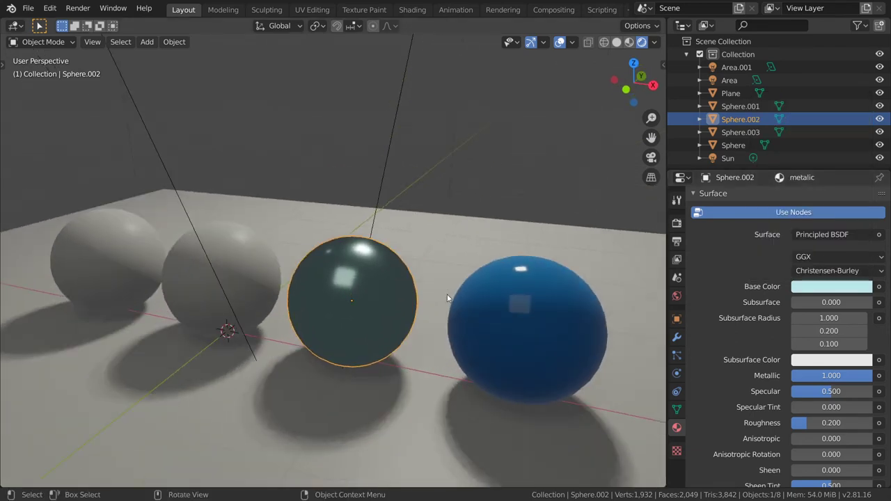
{"action": "scroll", "coordinate": [802, 452], "scroll_direction": "down", "scroll_amount": 2}
{"action": "mouse_move", "coordinate": [823, 383]}
{"action": "left_mouse_down"}
{"action": "mouse_move", "coordinate": [870, 383]}
{"action": "mouse_move", "coordinate": [817, 393]}
{"action": "left_mouse_up"}
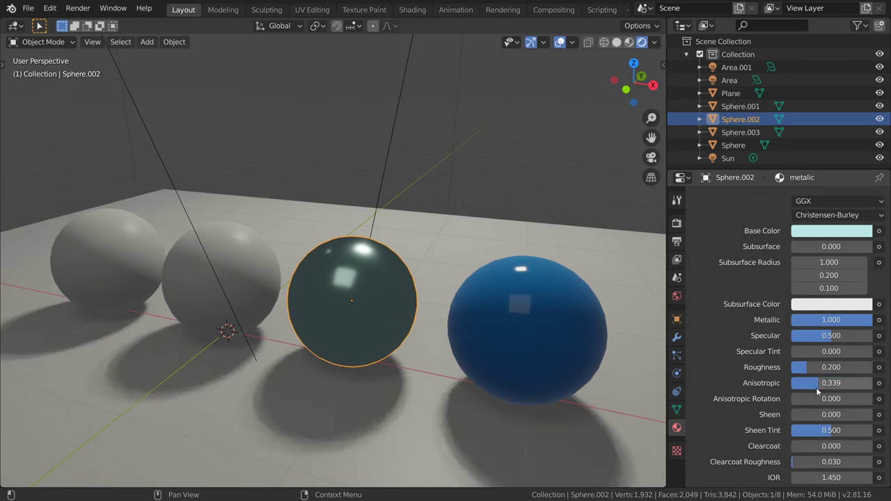
{"action": "left_click", "coordinate": [851, 230]}
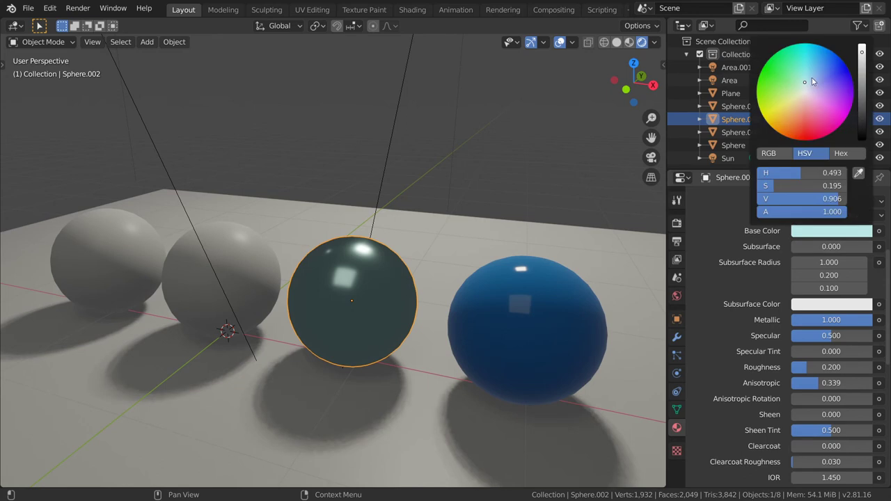
{"action": "left_click_drag", "start_coordinate": [813, 81], "coordinate": [809, 64]}
{"action": "left_click", "coordinate": [867, 85]}
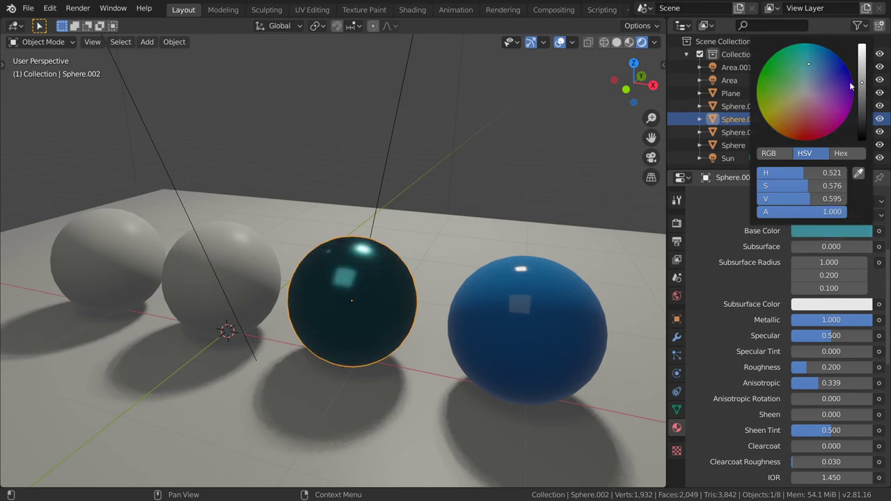
{"action": "scroll", "coordinate": [428, 270], "scroll_direction": "down", "scroll_amount": 2}
Step: Raise the blue plastic material's roughness from 0.1 to 0.25
{"action": "left_click", "coordinate": [471, 288]}
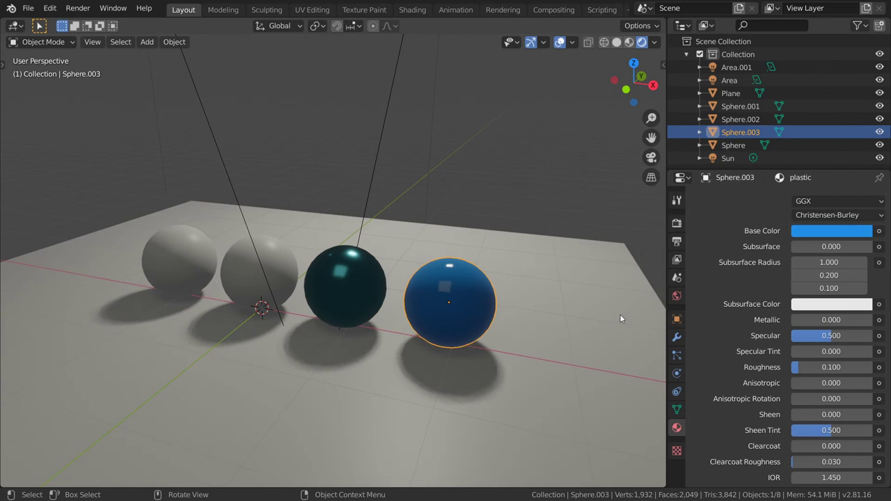
{"action": "left_click", "coordinate": [814, 367]}
{"action": "key", "text": "BackSpace"}
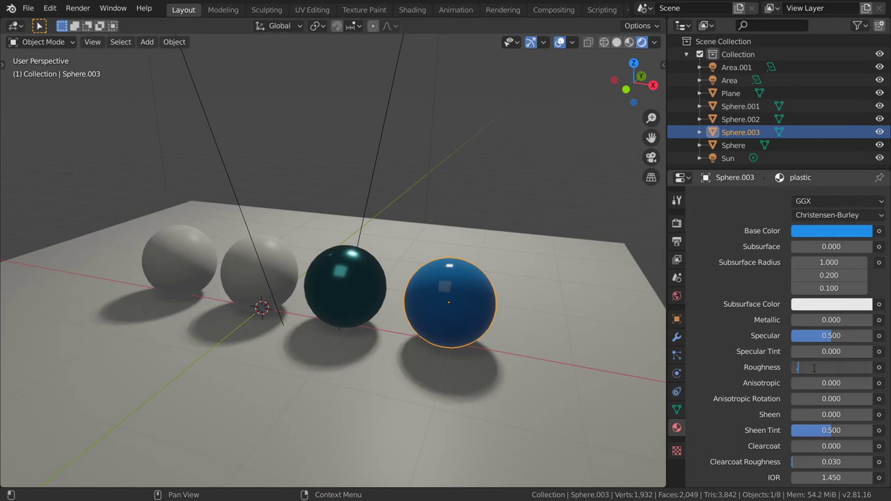
{"action": "type", "text": ".2"}
{"action": "key", "text": "Return"}
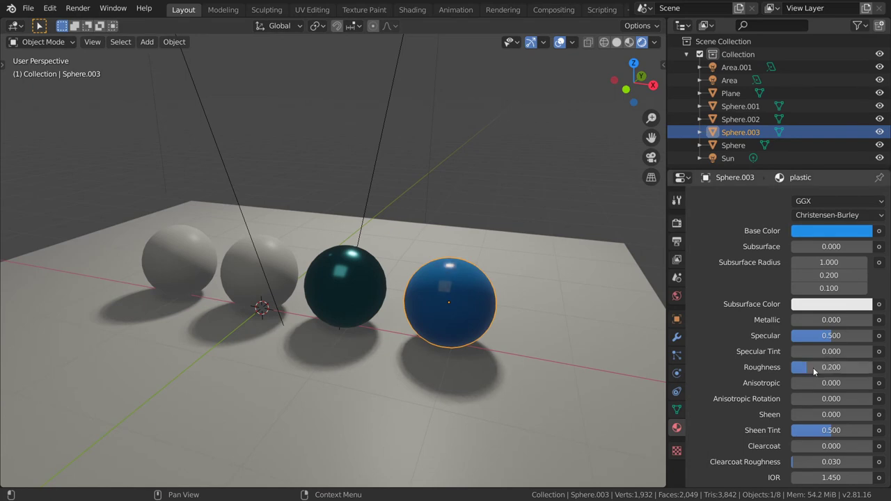
{"action": "left_click_drag", "start_coordinate": [814, 371], "coordinate": [818, 371]}
{"action": "left_click", "coordinate": [817, 370]}
{"action": "key", "text": "BackSpace"}
{"action": "type", "text": "5"}
{"action": "key", "text": "Return"}
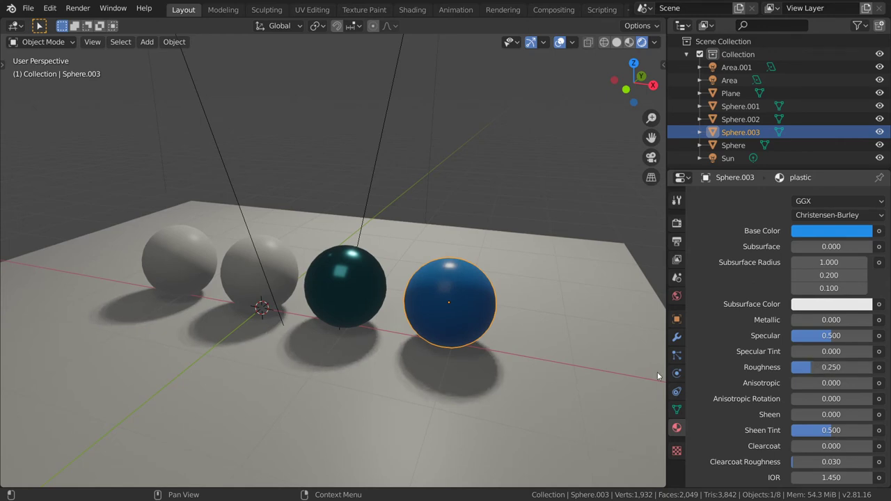
{"action": "scroll", "coordinate": [310, 281], "scroll_direction": "up", "scroll_amount": 4}
Step: Give the second sphere a new material named 'miorror'
{"action": "left_click", "coordinate": [261, 271]}
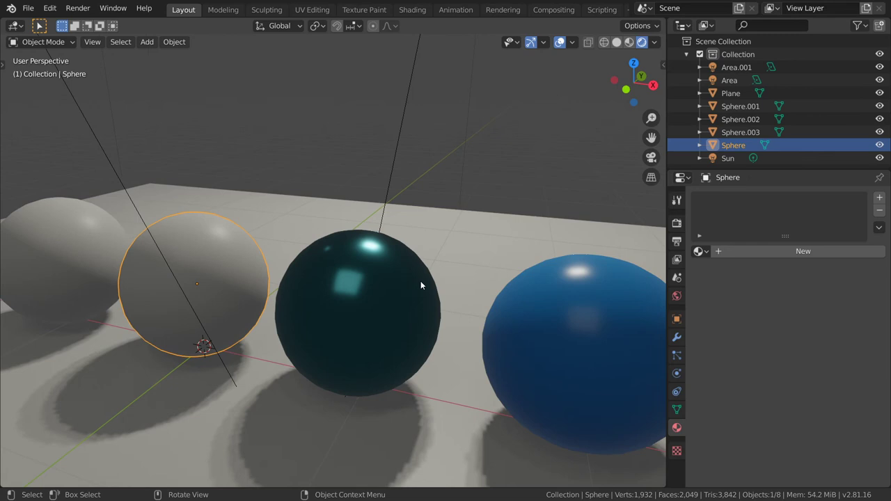
{"action": "left_click", "coordinate": [761, 248]}
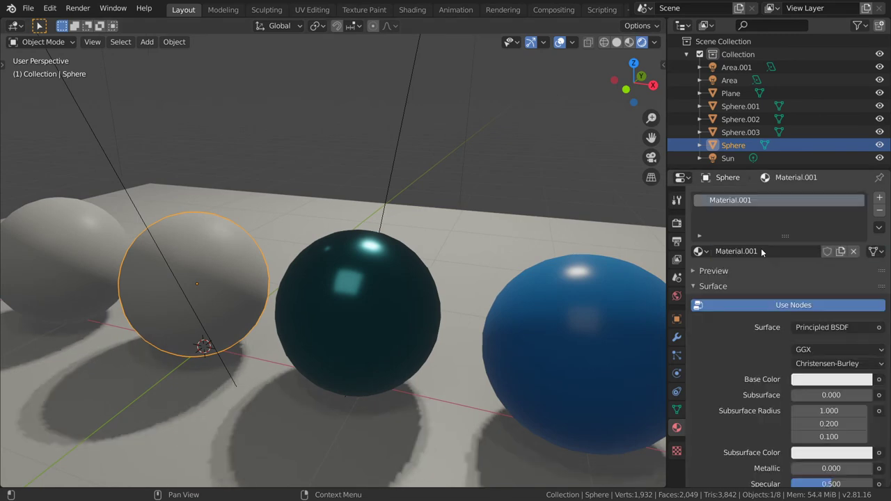
{"action": "left_click", "coordinate": [768, 251]}
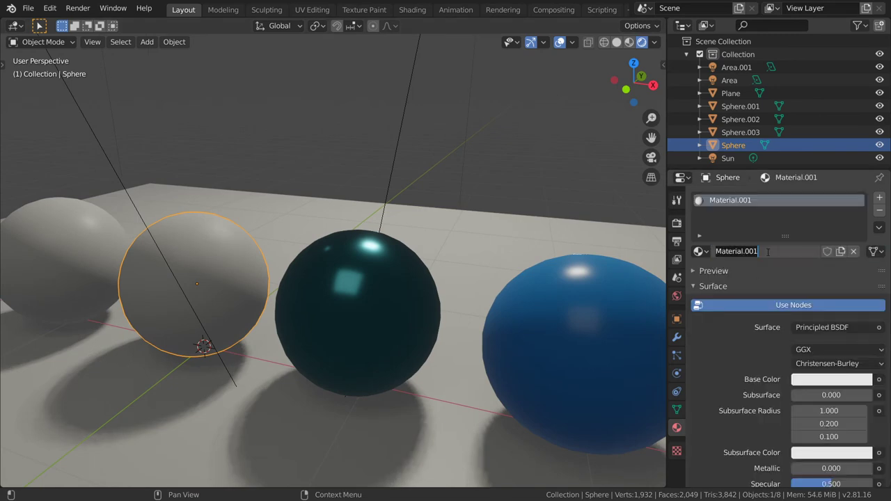
{"action": "type", "text": "miorror"}
{"action": "key", "text": "Return"}
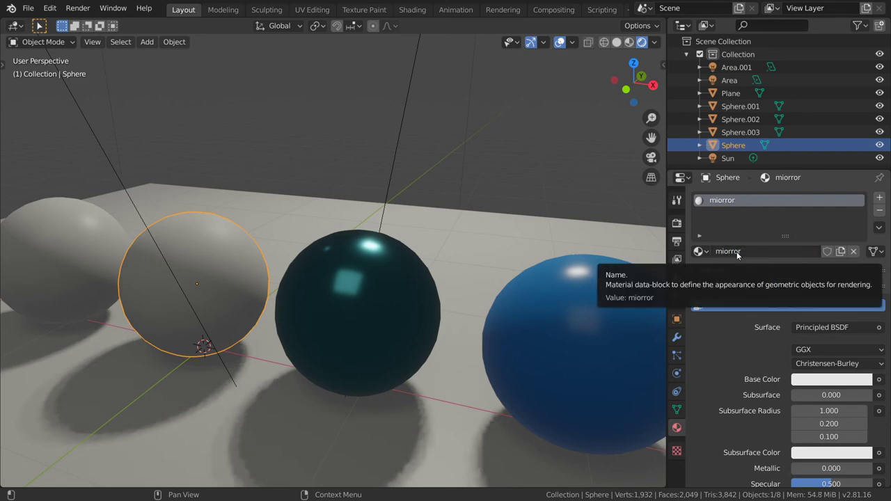
Step: Set the miorror material's roughness to 0 and metallic to 1
{"action": "scroll", "coordinate": [825, 390], "scroll_direction": "down", "scroll_amount": 2}
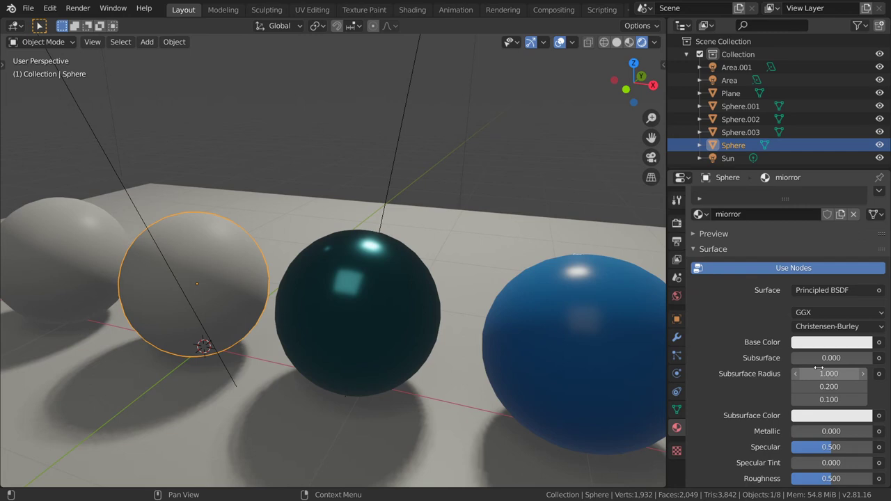
{"action": "scroll", "coordinate": [834, 425], "scroll_direction": "down", "scroll_amount": 1}
{"action": "scroll", "coordinate": [839, 432], "scroll_direction": "down", "scroll_amount": 1}
{"action": "scroll", "coordinate": [840, 435], "scroll_direction": "down", "scroll_amount": 2}
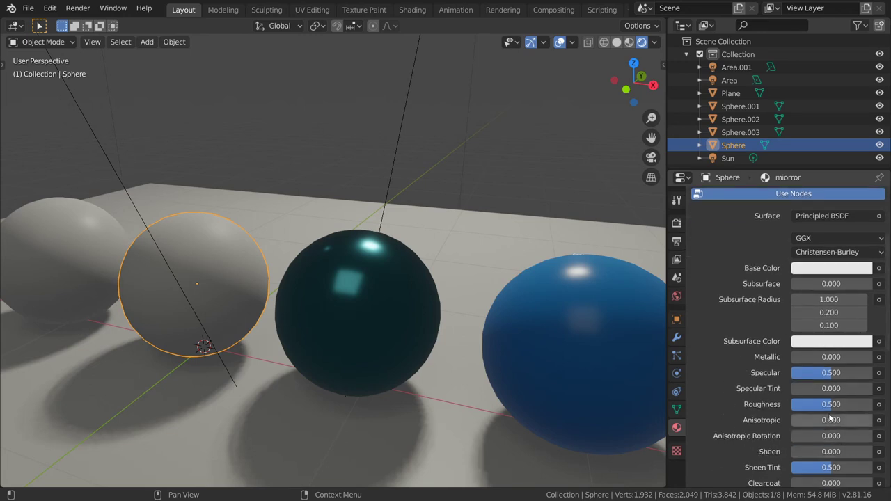
{"action": "left_click_drag", "start_coordinate": [832, 404], "coordinate": [794, 404]}
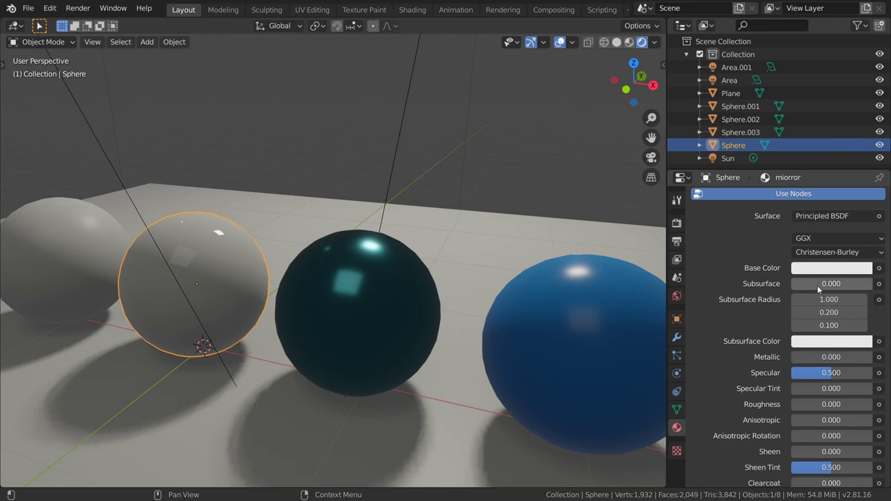
{"action": "left_click_drag", "start_coordinate": [824, 357], "coordinate": [870, 356]}
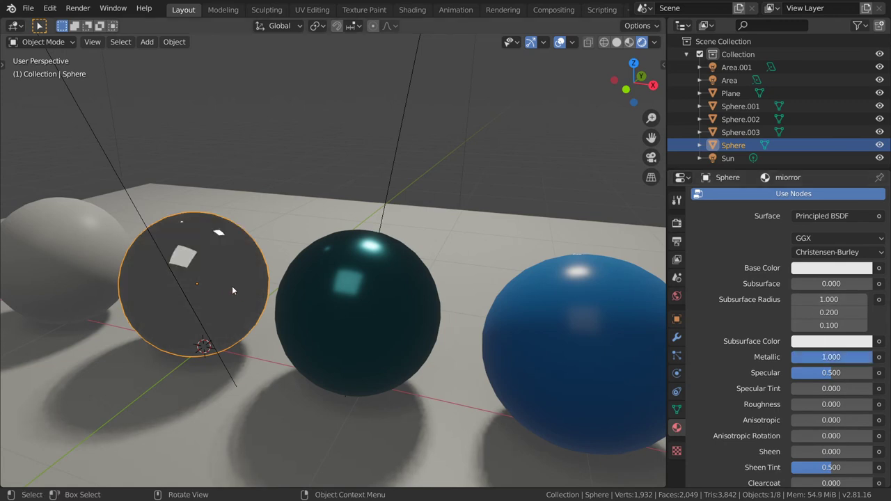
{"action": "mouse_move", "coordinate": [232, 286]}
{"action": "middle_mouse_down"}
{"action": "mouse_move", "coordinate": [322, 265]}
{"action": "mouse_move", "coordinate": [329, 276]}
{"action": "mouse_move", "coordinate": [253, 278]}
{"action": "middle_mouse_up"}
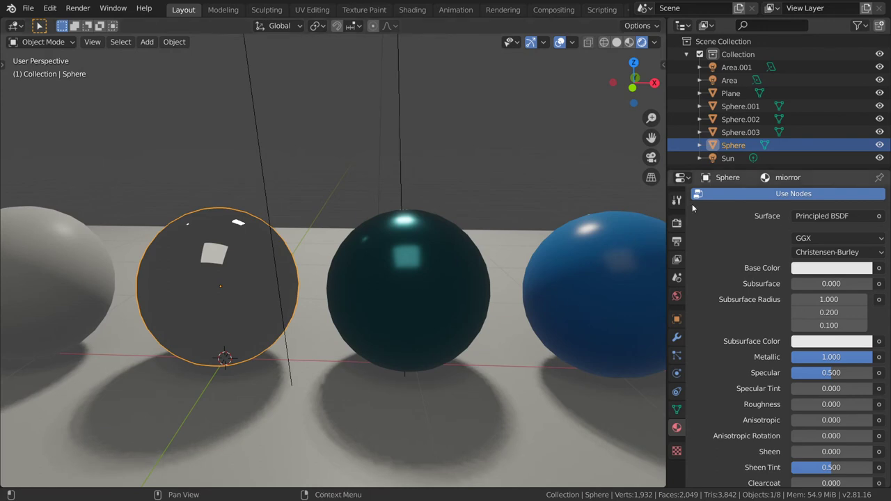
Step: Turn on Eevee Screen Space Reflections in the render settings
{"action": "left_click", "coordinate": [677, 222]}
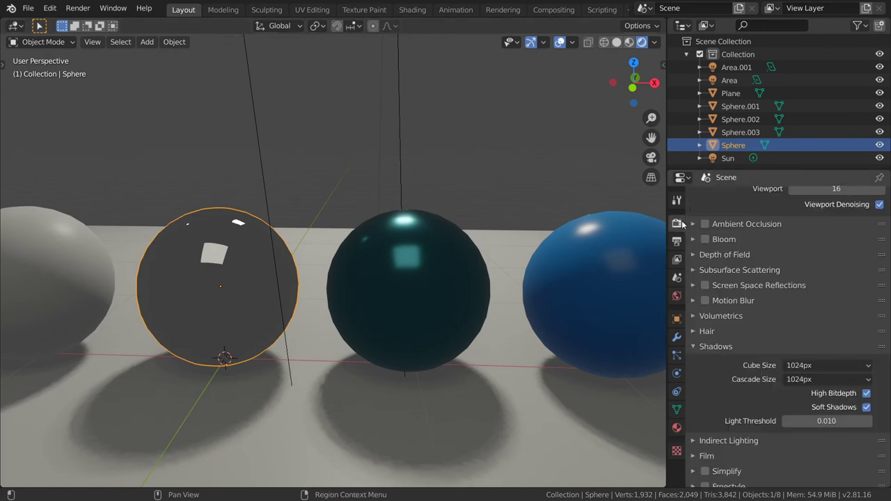
{"action": "left_click", "coordinate": [693, 290]}
{"action": "left_click", "coordinate": [704, 285]}
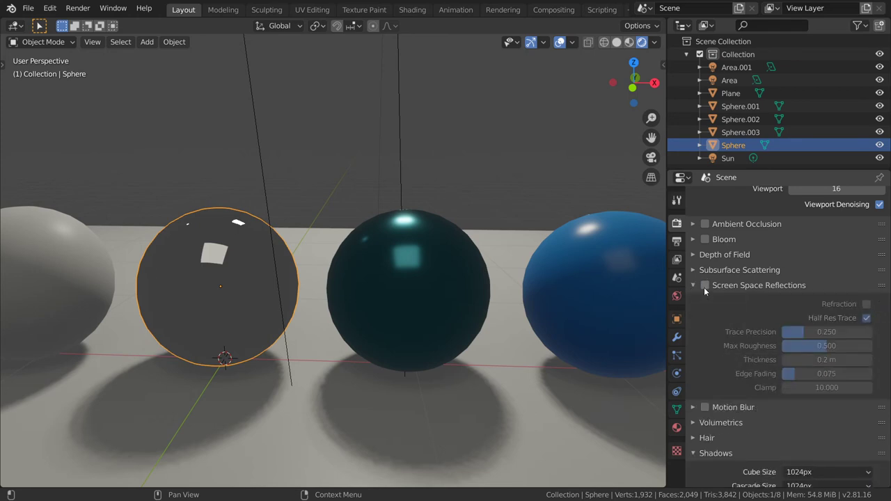
{"action": "mouse_move", "coordinate": [299, 289]}
{"action": "middle_mouse_down"}
{"action": "mouse_move", "coordinate": [361, 281]}
{"action": "mouse_move", "coordinate": [276, 275]}
{"action": "mouse_move", "coordinate": [291, 286]}
{"action": "mouse_move", "coordinate": [297, 207]}
{"action": "middle_mouse_up"}
{"action": "scroll", "coordinate": [291, 286], "scroll_direction": "up", "scroll_amount": 3}
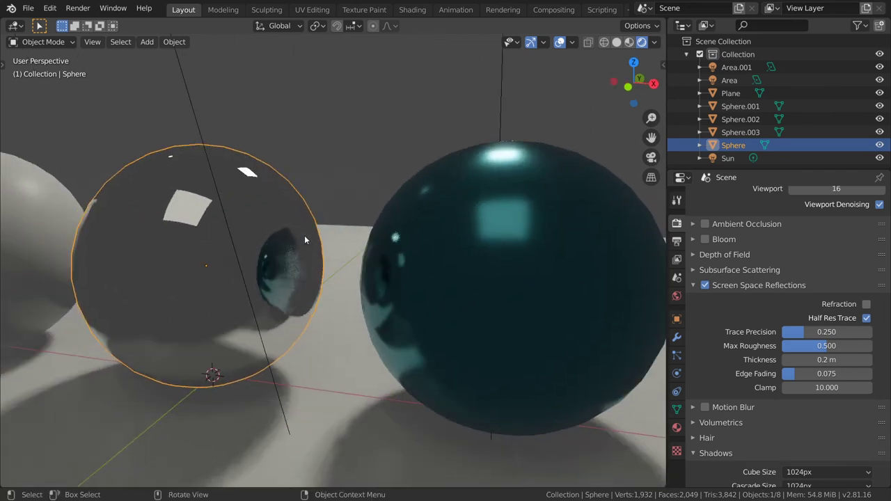
{"action": "left_click", "coordinate": [704, 285]}
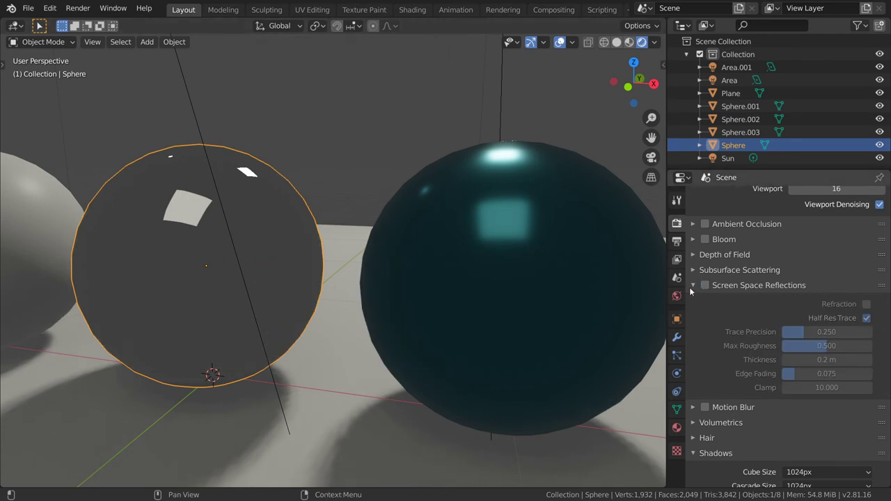
{"action": "left_click", "coordinate": [704, 285]}
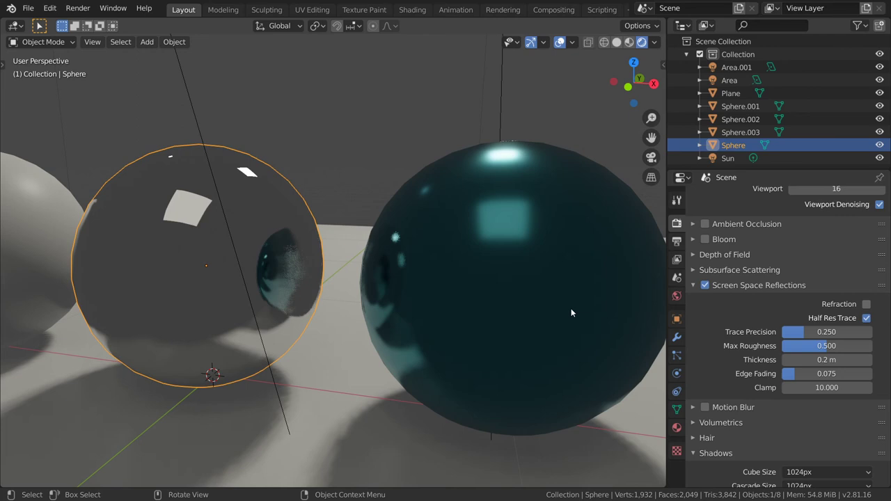
Step: Turn off screen space refraction, then select the plain white leftmost sphere
{"action": "left_click", "coordinate": [867, 304]}
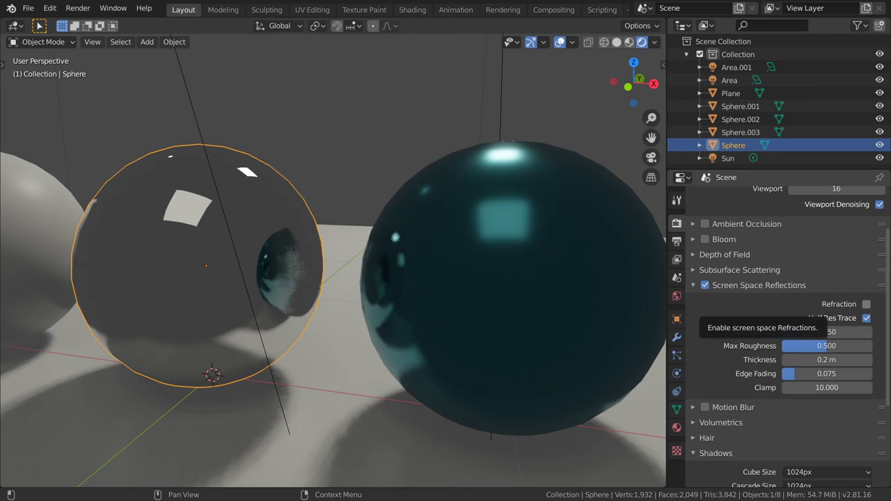
{"action": "scroll", "coordinate": [348, 257], "scroll_direction": "down", "scroll_amount": 5}
{"action": "mouse_move", "coordinate": [348, 257]}
{"action": "middle_mouse_down"}
{"action": "mouse_move", "coordinate": [412, 278]}
{"action": "mouse_move", "coordinate": [196, 293]}
{"action": "middle_mouse_up"}
{"action": "left_click", "coordinate": [196, 293]}
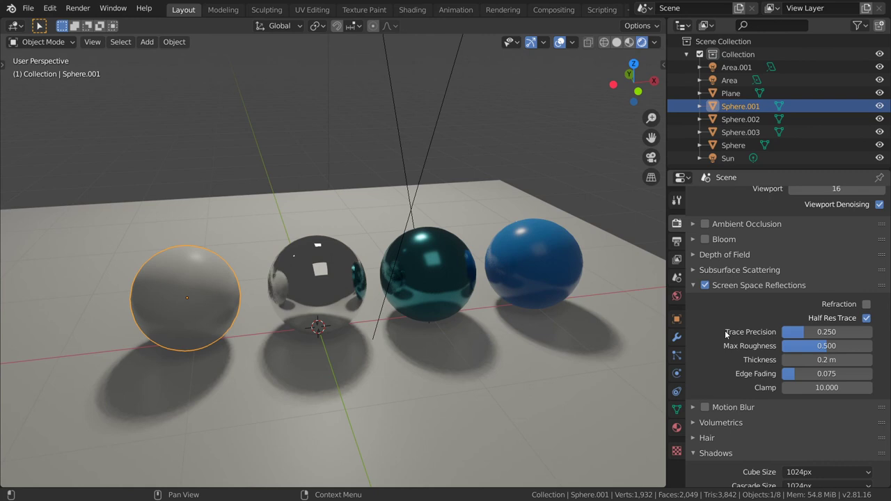
Step: Give the leftmost sphere a new 'glass' material with roughness 0 and transmission 1
{"action": "left_click", "coordinate": [677, 428]}
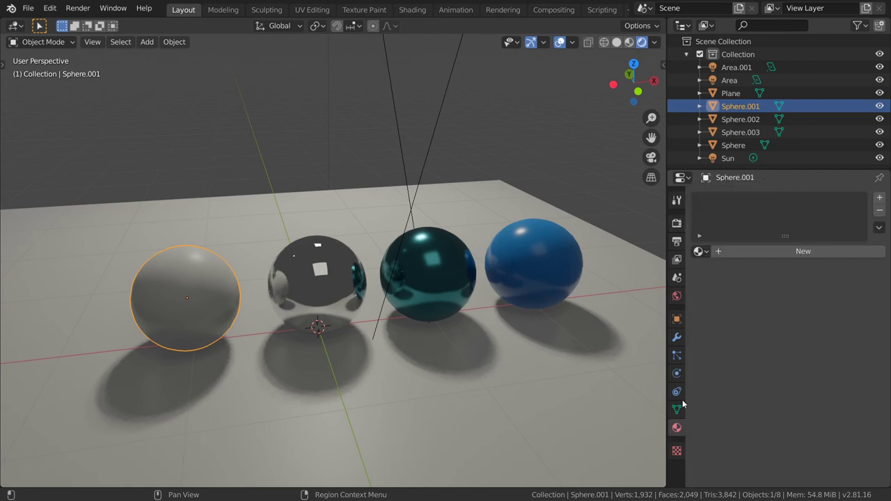
{"action": "left_click", "coordinate": [757, 251]}
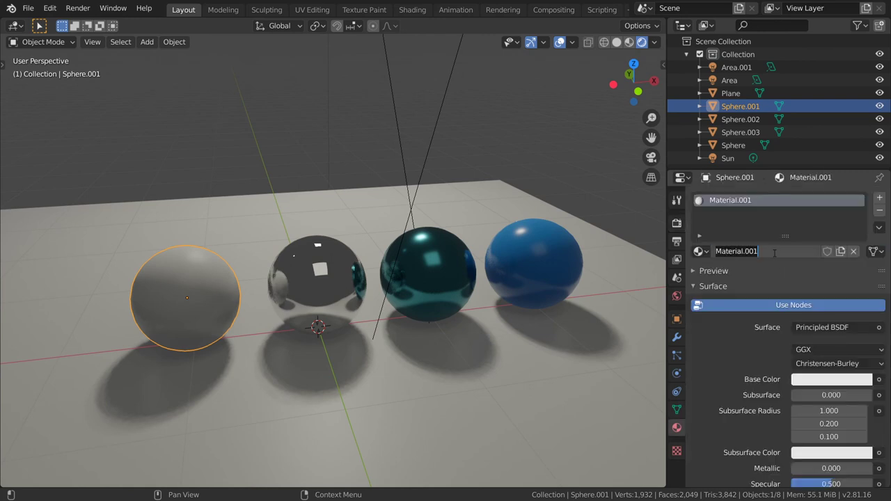
{"action": "double_click", "coordinate": [774, 253]}
{"action": "type", "text": "glass"}
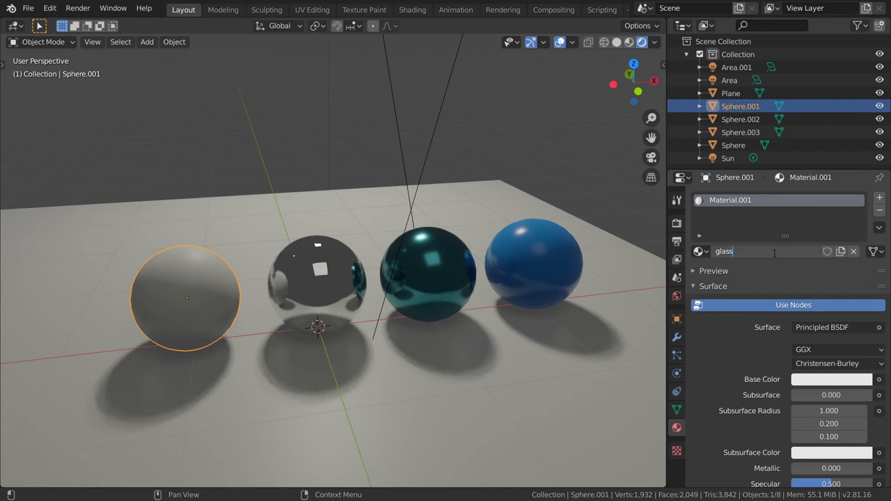
{"action": "key", "text": "Return"}
{"action": "scroll", "coordinate": [822, 333], "scroll_direction": "down", "scroll_amount": 3}
{"action": "scroll", "coordinate": [819, 393], "scroll_direction": "down", "scroll_amount": 3}
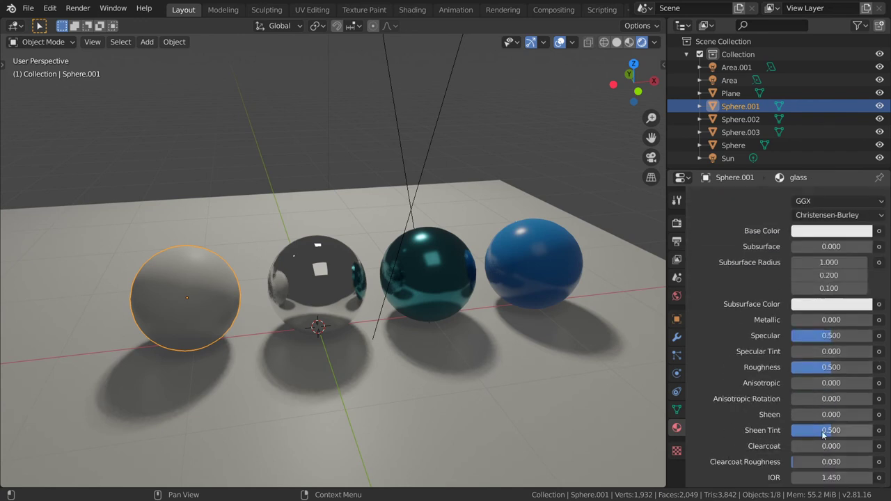
{"action": "left_click_drag", "start_coordinate": [832, 367], "coordinate": [793, 367]}
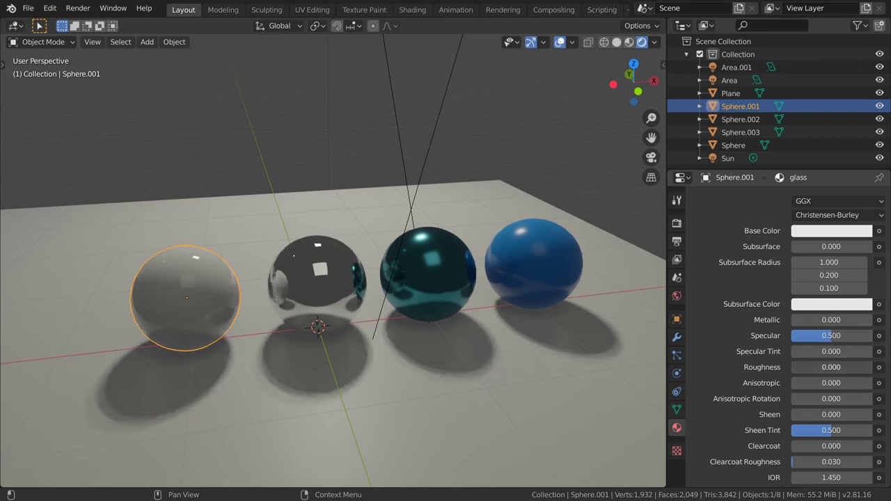
{"action": "scroll", "coordinate": [817, 418], "scroll_direction": "down", "scroll_amount": 3}
{"action": "left_click_drag", "start_coordinate": [820, 401], "coordinate": [875, 403]}
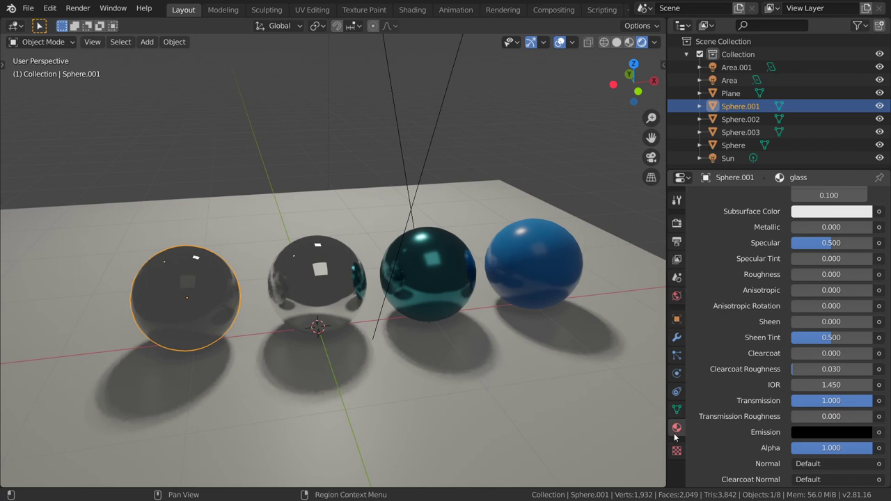
Step: Tick Screen Space Refraction and Subsurface Translucency on the glass material, then inspect the sphere
{"action": "scroll", "coordinate": [759, 430], "scroll_direction": "down", "scroll_amount": 5}
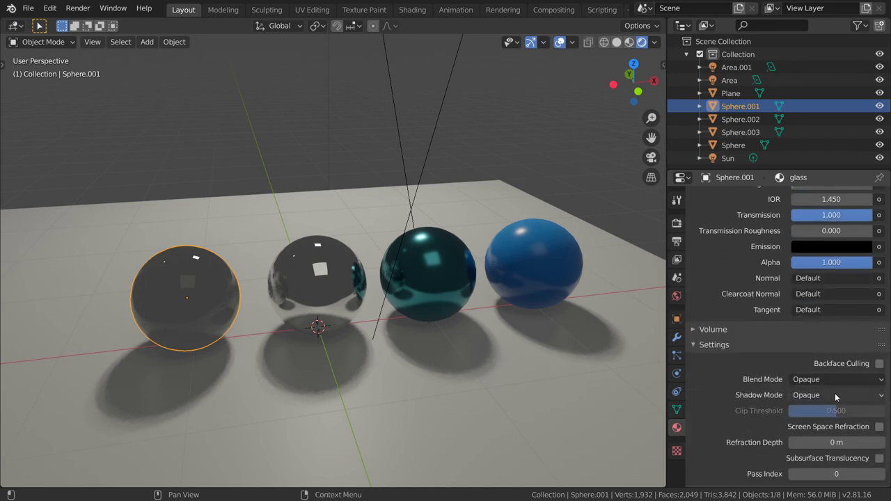
{"action": "left_click", "coordinate": [879, 427]}
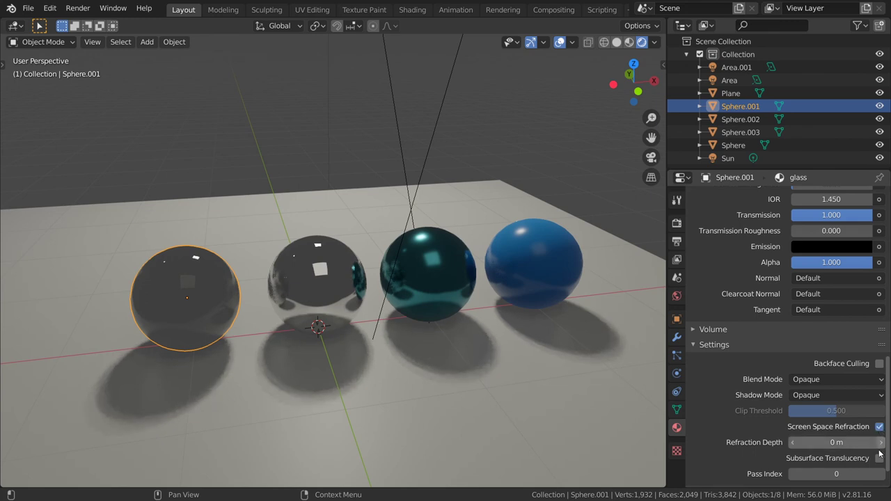
{"action": "left_click", "coordinate": [880, 458]}
{"action": "middle_click_drag", "start_coordinate": [298, 310], "coordinate": [354, 283]}
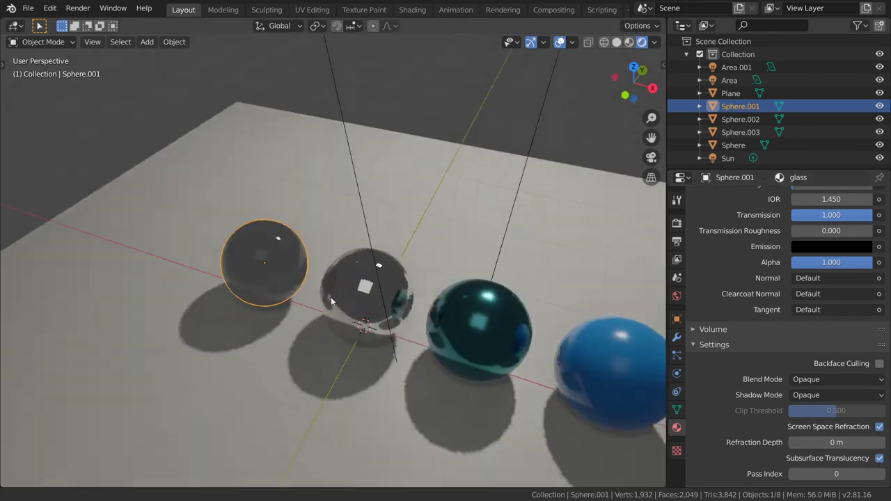
{"action": "mouse_move", "coordinate": [271, 296]}
{"action": "middle_mouse_down"}
{"action": "mouse_move", "coordinate": [383, 250]}
{"action": "mouse_move", "coordinate": [243, 254]}
{"action": "mouse_move", "coordinate": [264, 262]}
{"action": "mouse_move", "coordinate": [268, 254]}
{"action": "middle_mouse_up"}
{"action": "scroll", "coordinate": [385, 248], "scroll_direction": "up", "scroll_amount": 2}
{"action": "scroll", "coordinate": [273, 252], "scroll_direction": "up", "scroll_amount": 3}
{"action": "scroll", "coordinate": [326, 270], "scroll_direction": "down", "scroll_amount": 2}
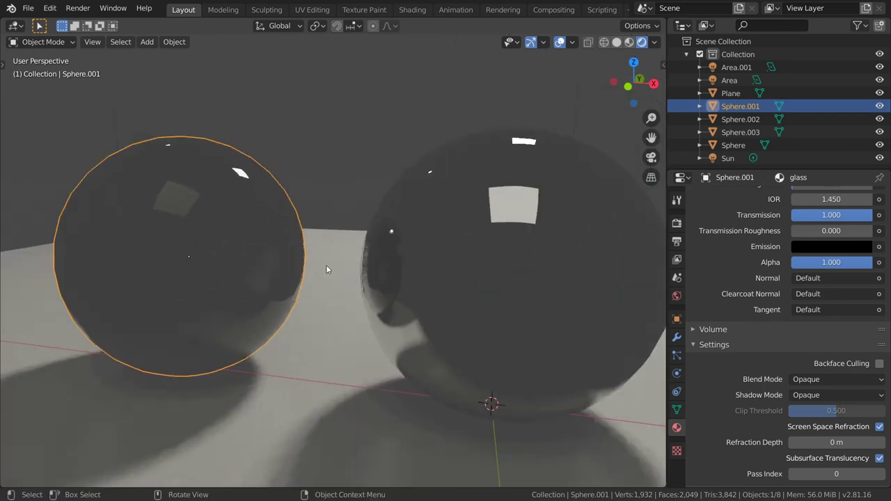
{"action": "scroll", "coordinate": [274, 265], "scroll_direction": "down", "scroll_amount": 3}
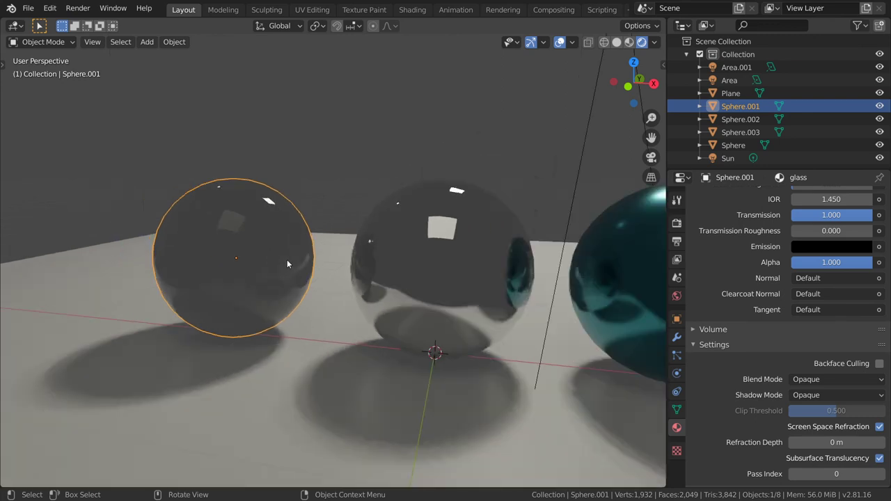
Step: Drive the world colour with a hilltop HDRI Environment Texture, then reselect the glass sphere
{"action": "left_click", "coordinate": [677, 297]}
{"action": "left_click", "coordinate": [878, 280]}
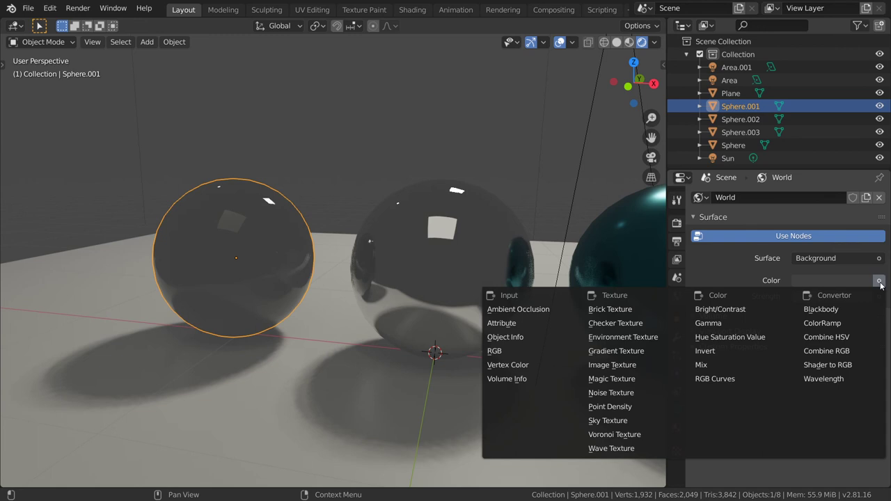
{"action": "left_click", "coordinate": [623, 337]}
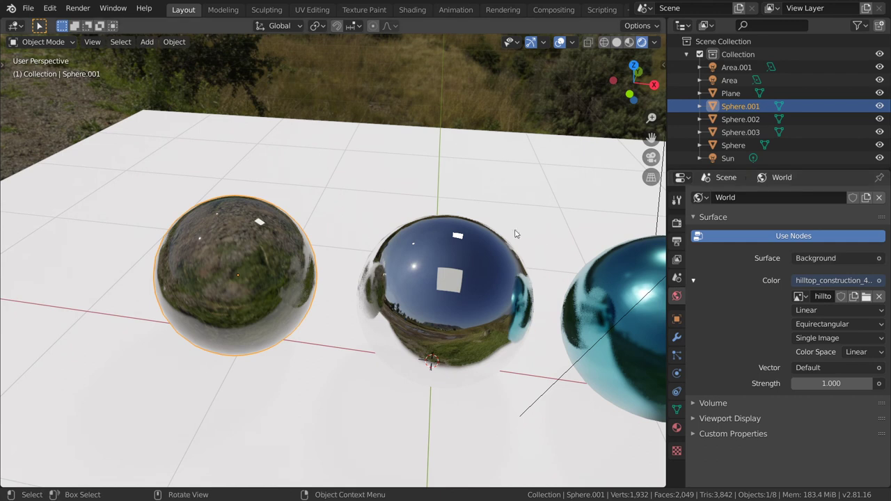
{"action": "left_click", "coordinate": [519, 258]}
{"action": "middle_click_drag", "start_coordinate": [505, 286], "coordinate": [493, 288]}
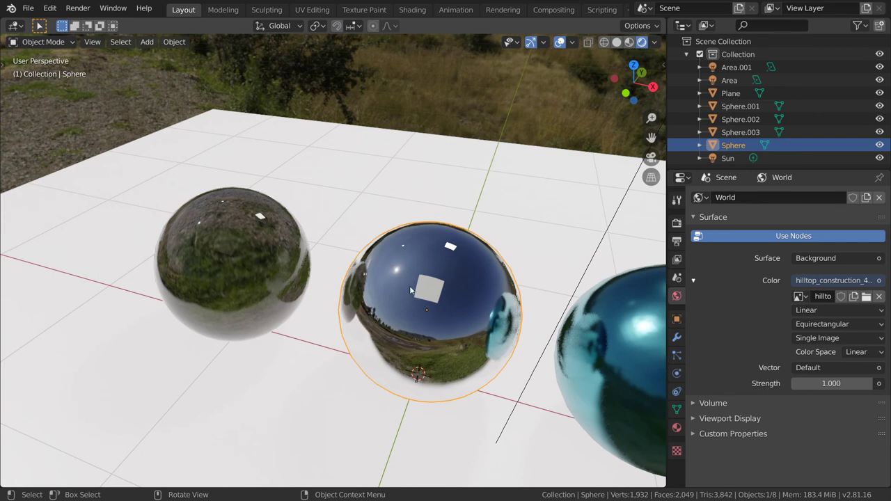
{"action": "left_click", "coordinate": [256, 256]}
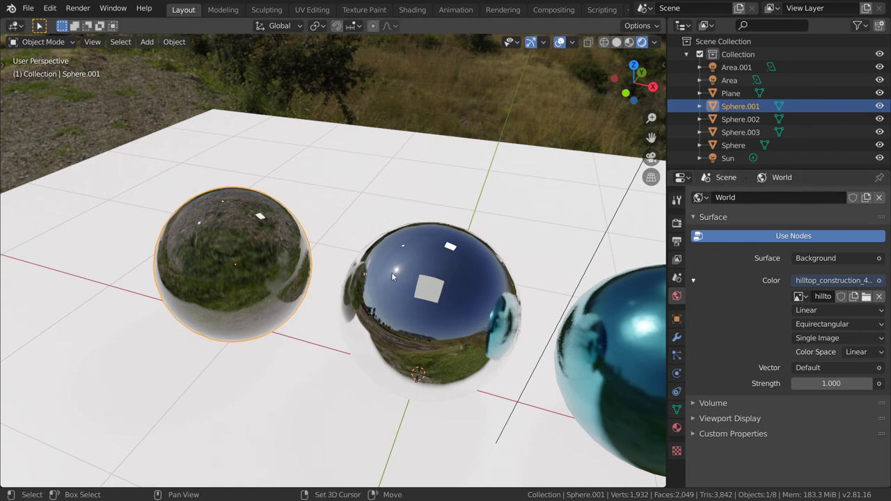
Step: In the Shader Editor, disconnect and delete the glass material's Principled BSDF node
{"action": "key", "text": "shift+F3"}
{"action": "key", "text": "Home"}
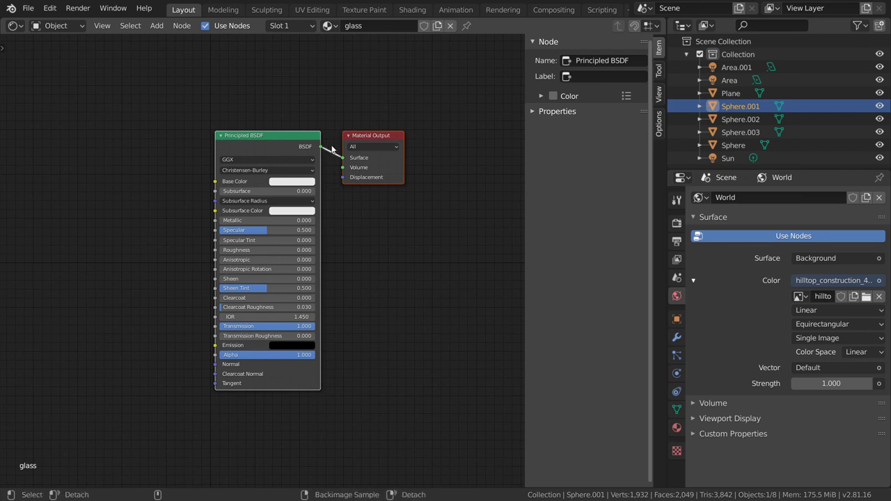
{"action": "left_click_drag", "start_coordinate": [302, 191], "coordinate": [265, 110], "text": "alt"}
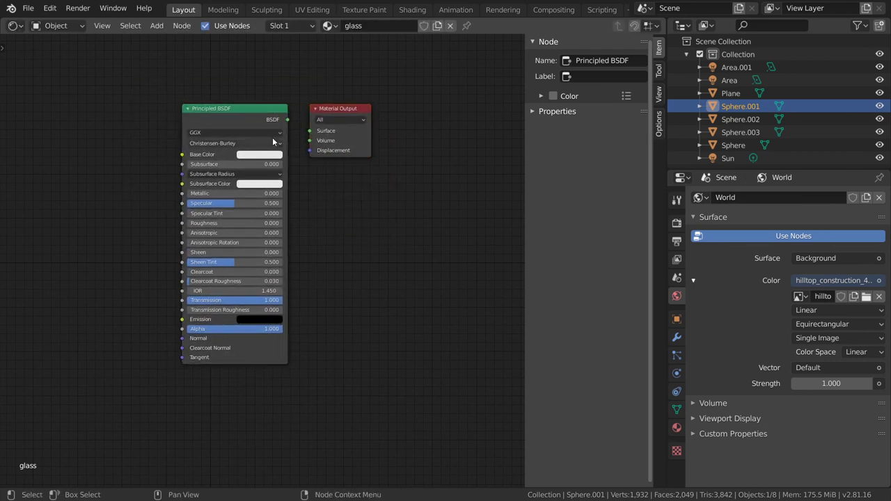
{"action": "key", "text": "x"}
Step: Add a Glass BSDF node and connect it to the Material Output's Surface
{"action": "key", "text": "shift+a"}
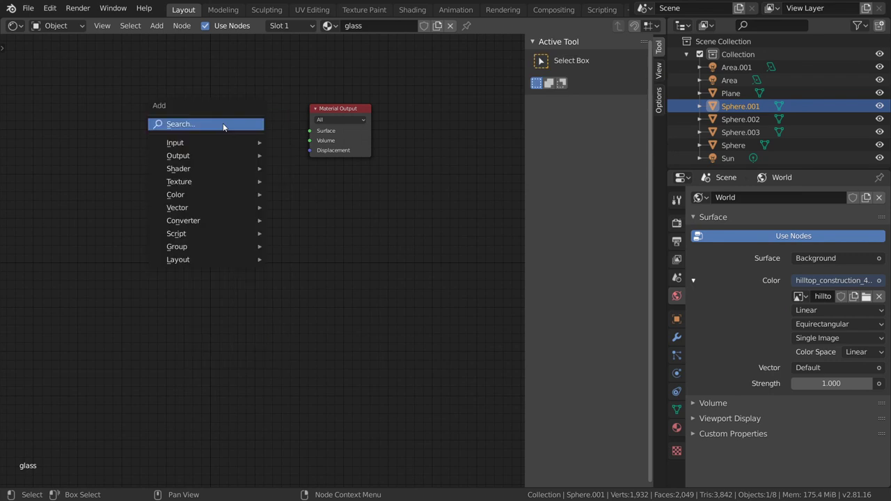
{"action": "left_click", "coordinate": [223, 125]}
{"action": "type", "text": "glas"}
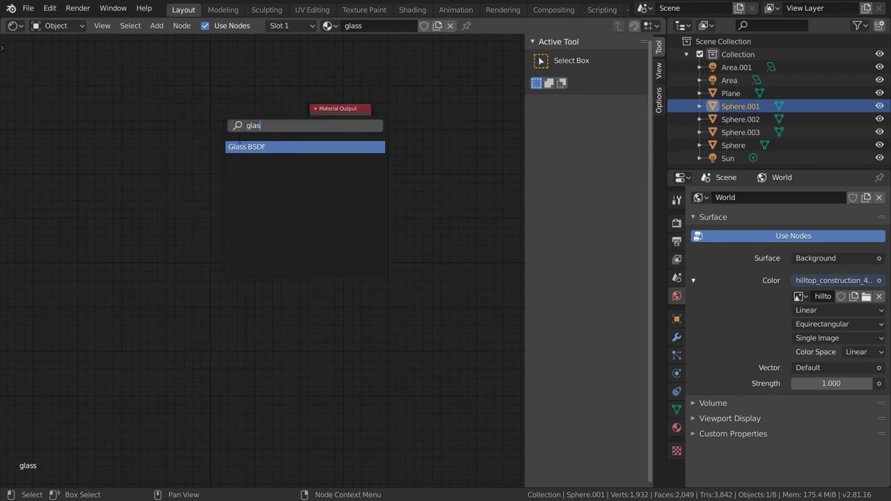
{"action": "key", "text": "Return"}
{"action": "left_click", "coordinate": [249, 134]}
{"action": "left_click_drag", "start_coordinate": [269, 135], "coordinate": [310, 131]}
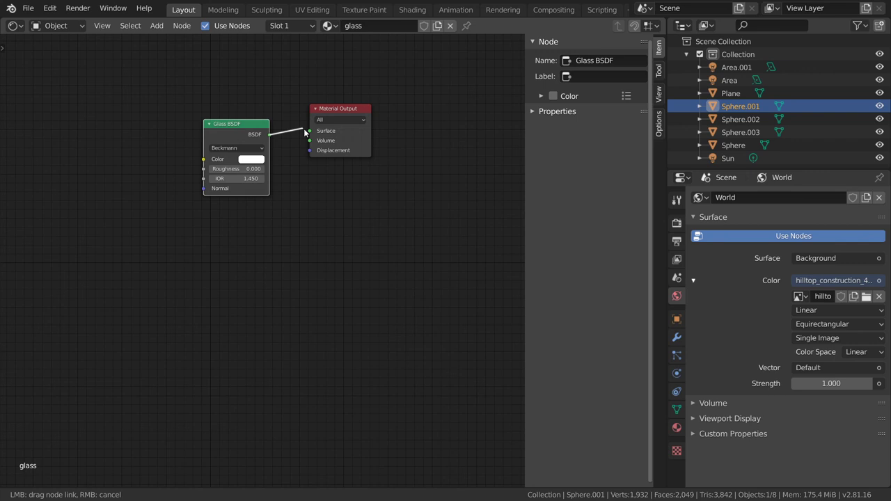
{"action": "left_click", "coordinate": [676, 428]}
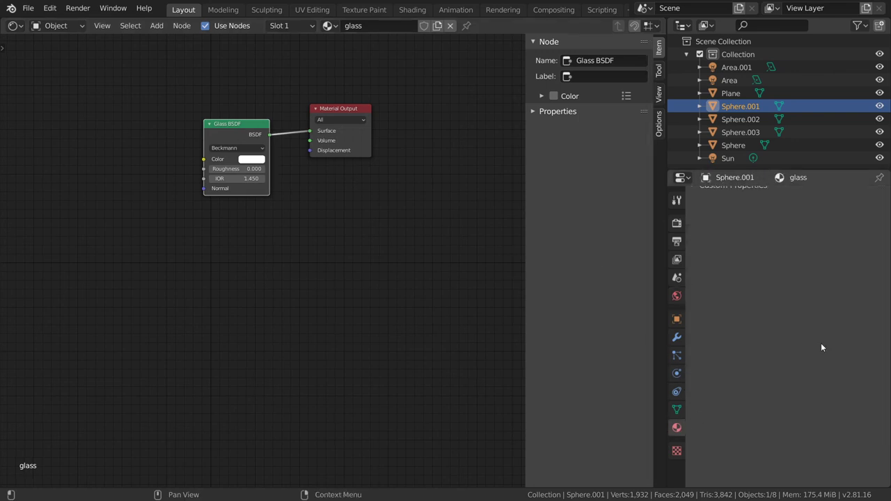
{"action": "scroll", "coordinate": [821, 343], "scroll_direction": "down", "scroll_amount": 5}
{"action": "left_click", "coordinate": [829, 316]}
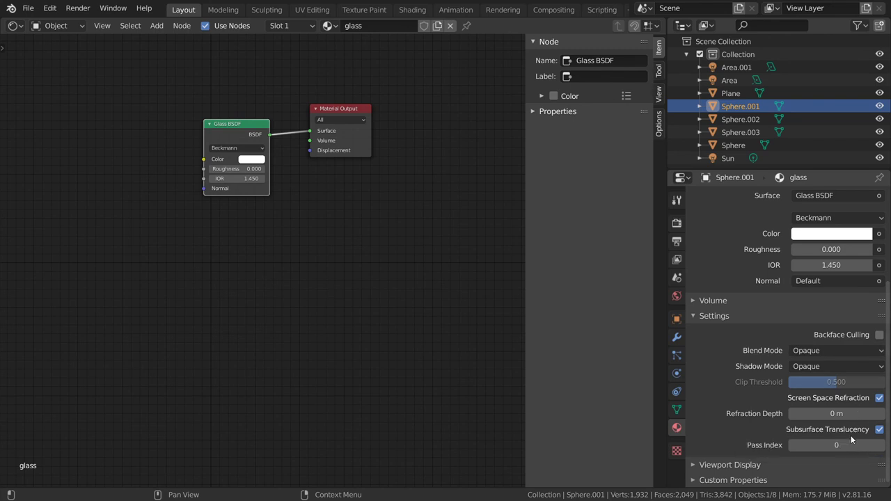
Step: Switch back to the 3D Viewport and set the Glass BSDF roughness to 0.068
{"action": "left_click", "coordinate": [14, 26]}
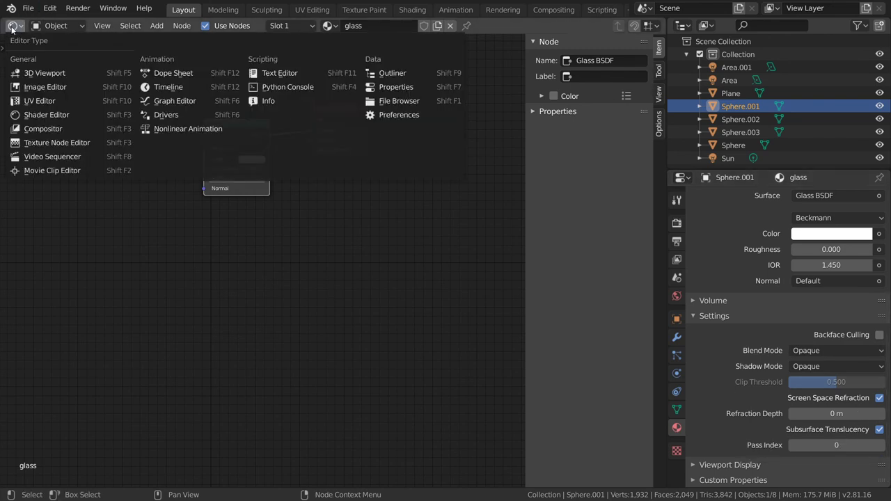
{"action": "left_click", "coordinate": [31, 72]}
{"action": "scroll", "coordinate": [240, 293], "scroll_direction": "up", "scroll_amount": 2}
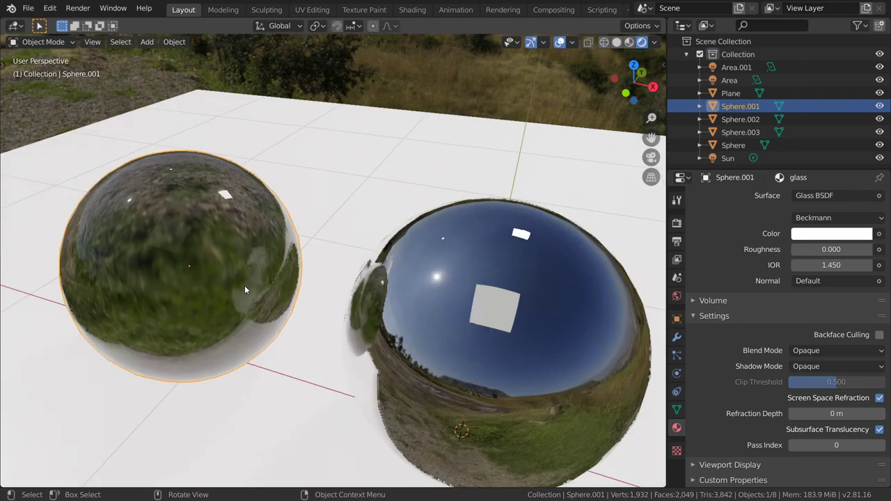
{"action": "scroll", "coordinate": [244, 285], "scroll_direction": "down", "scroll_amount": 2}
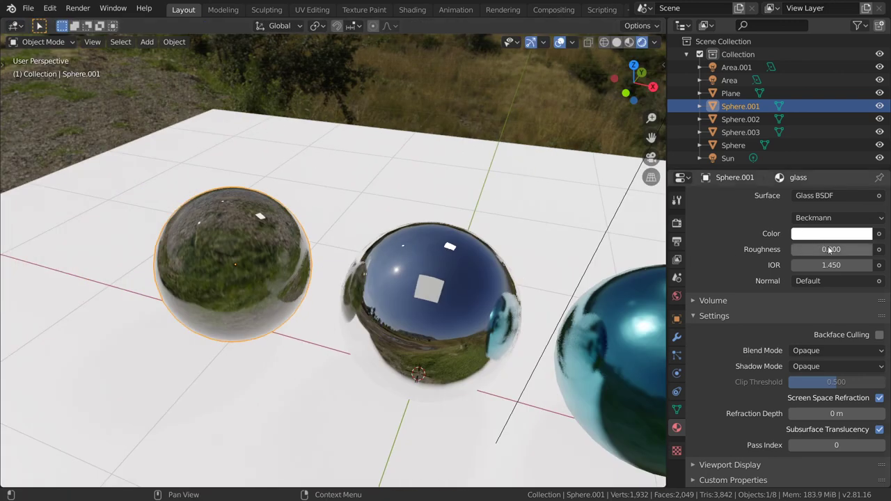
{"action": "mouse_move", "coordinate": [829, 249]}
{"action": "left_mouse_down"}
{"action": "mouse_move", "coordinate": [825, 259]}
{"action": "mouse_move", "coordinate": [836, 251]}
{"action": "mouse_move", "coordinate": [808, 249]}
{"action": "left_mouse_up"}
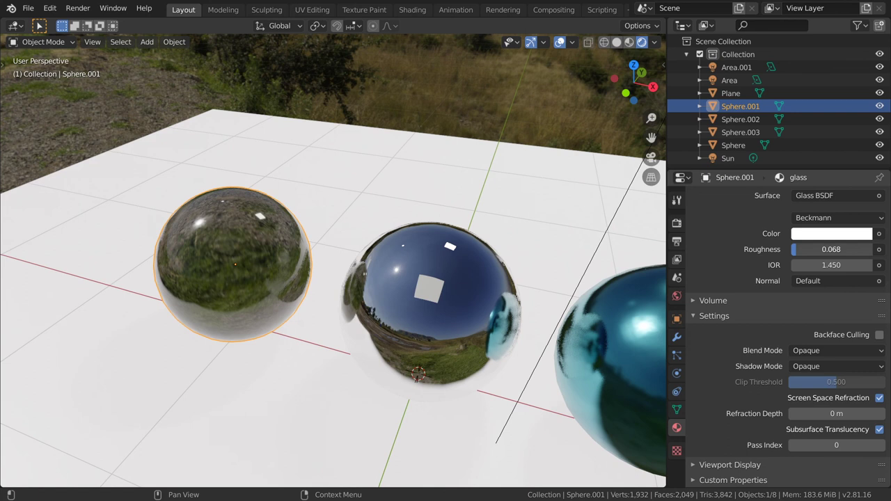
{"action": "scroll", "coordinate": [636, 303], "scroll_direction": "down", "scroll_amount": 5}
{"action": "scroll", "coordinate": [428, 333], "scroll_direction": "down", "scroll_amount": 3}
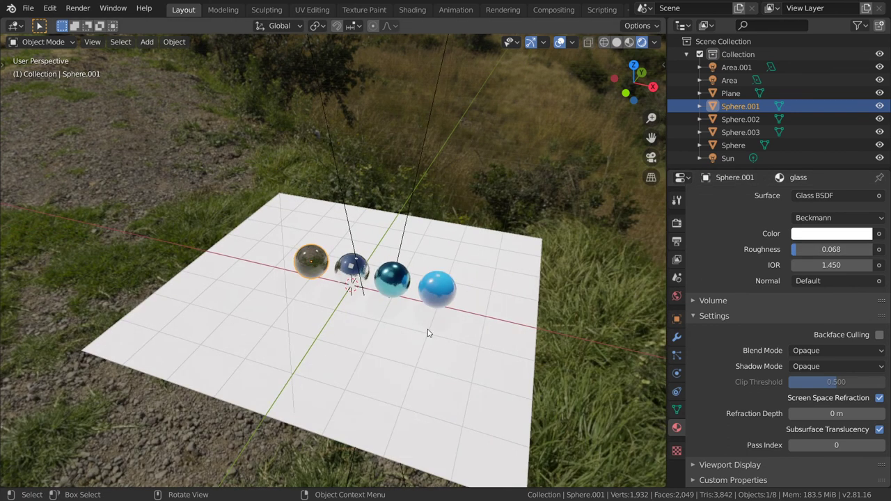
{"action": "scroll", "coordinate": [509, 309], "scroll_direction": "up", "scroll_amount": 3}
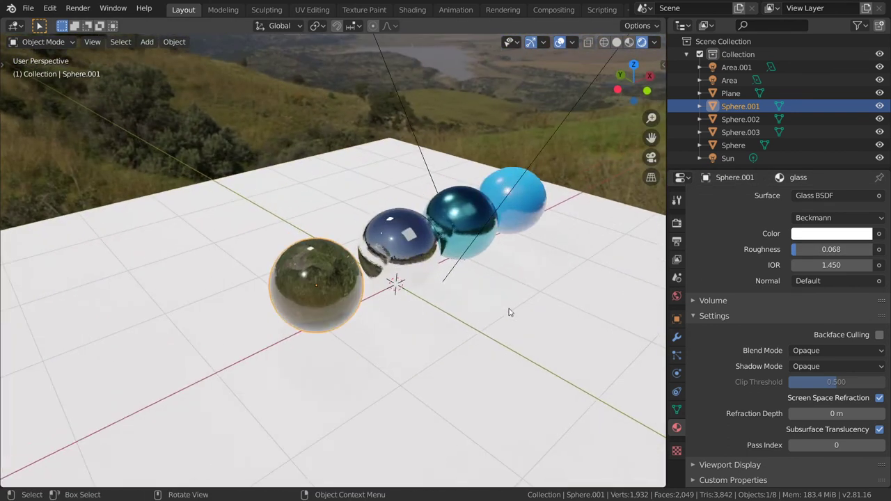
{"action": "scroll", "coordinate": [509, 311], "scroll_direction": "down", "scroll_amount": 4}
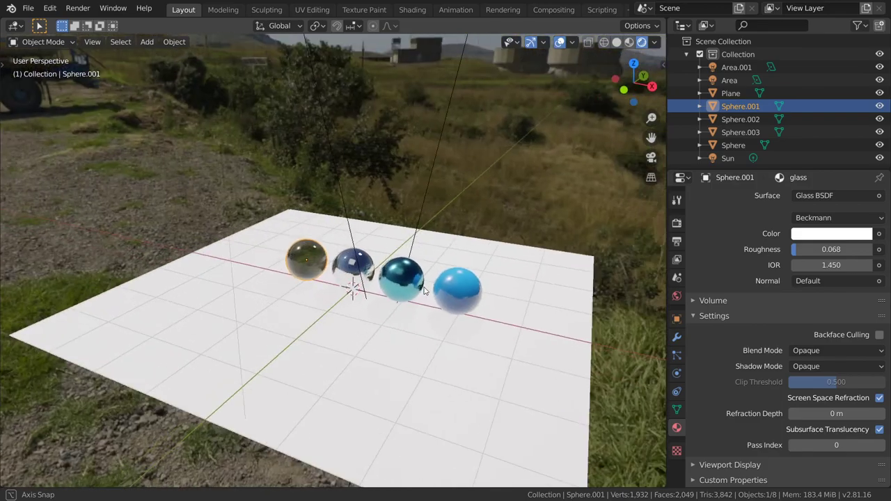